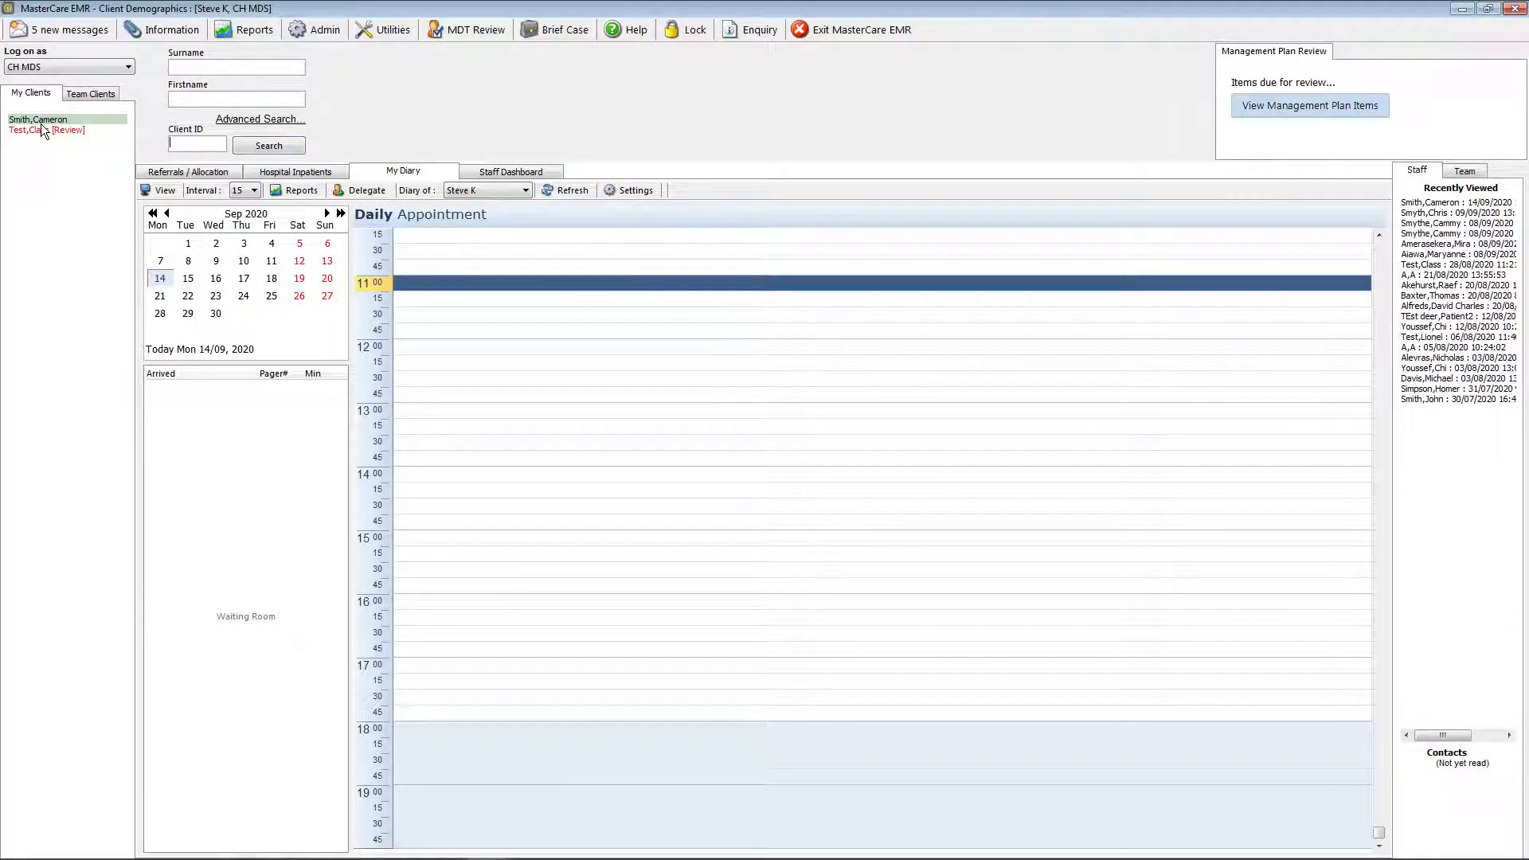
# Check the team's client list and recently viewed clients, and open the record of the first client under My Clients.
pyautogui.click(94, 94)
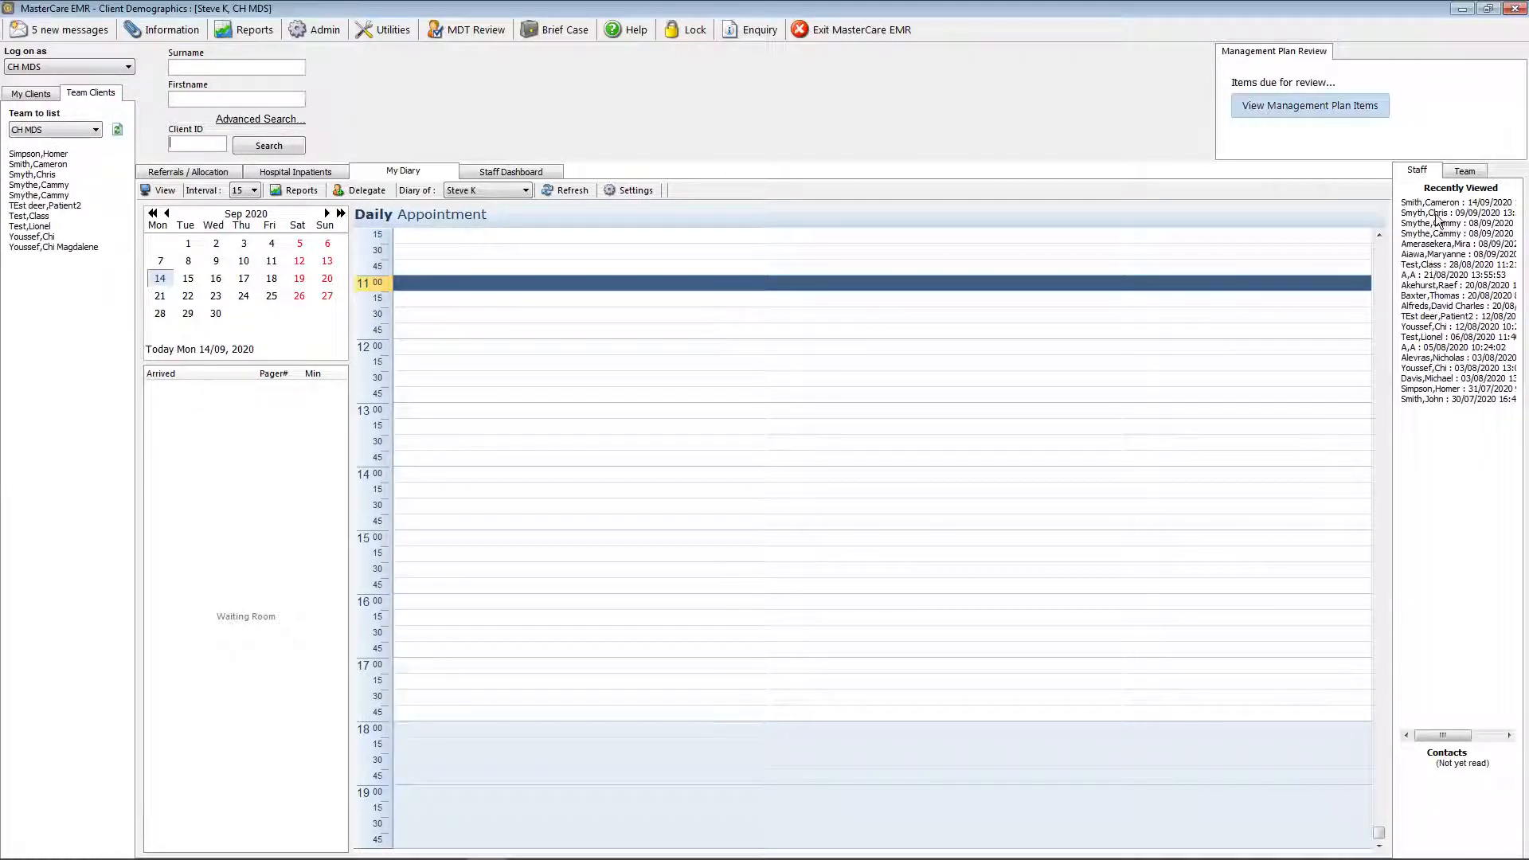
pyautogui.click(1464, 174)
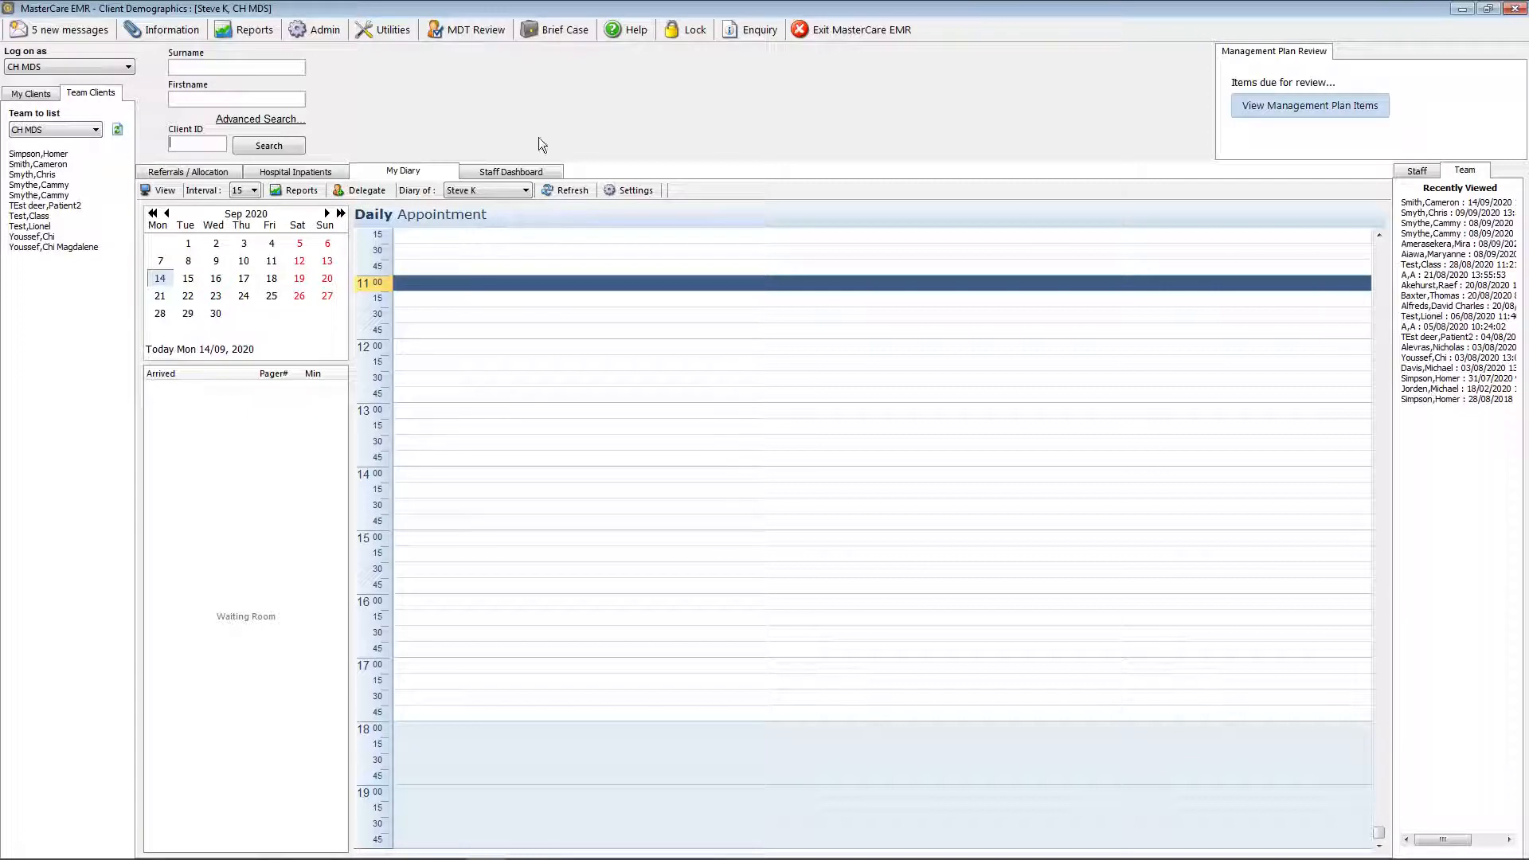
pyautogui.click(35, 94)
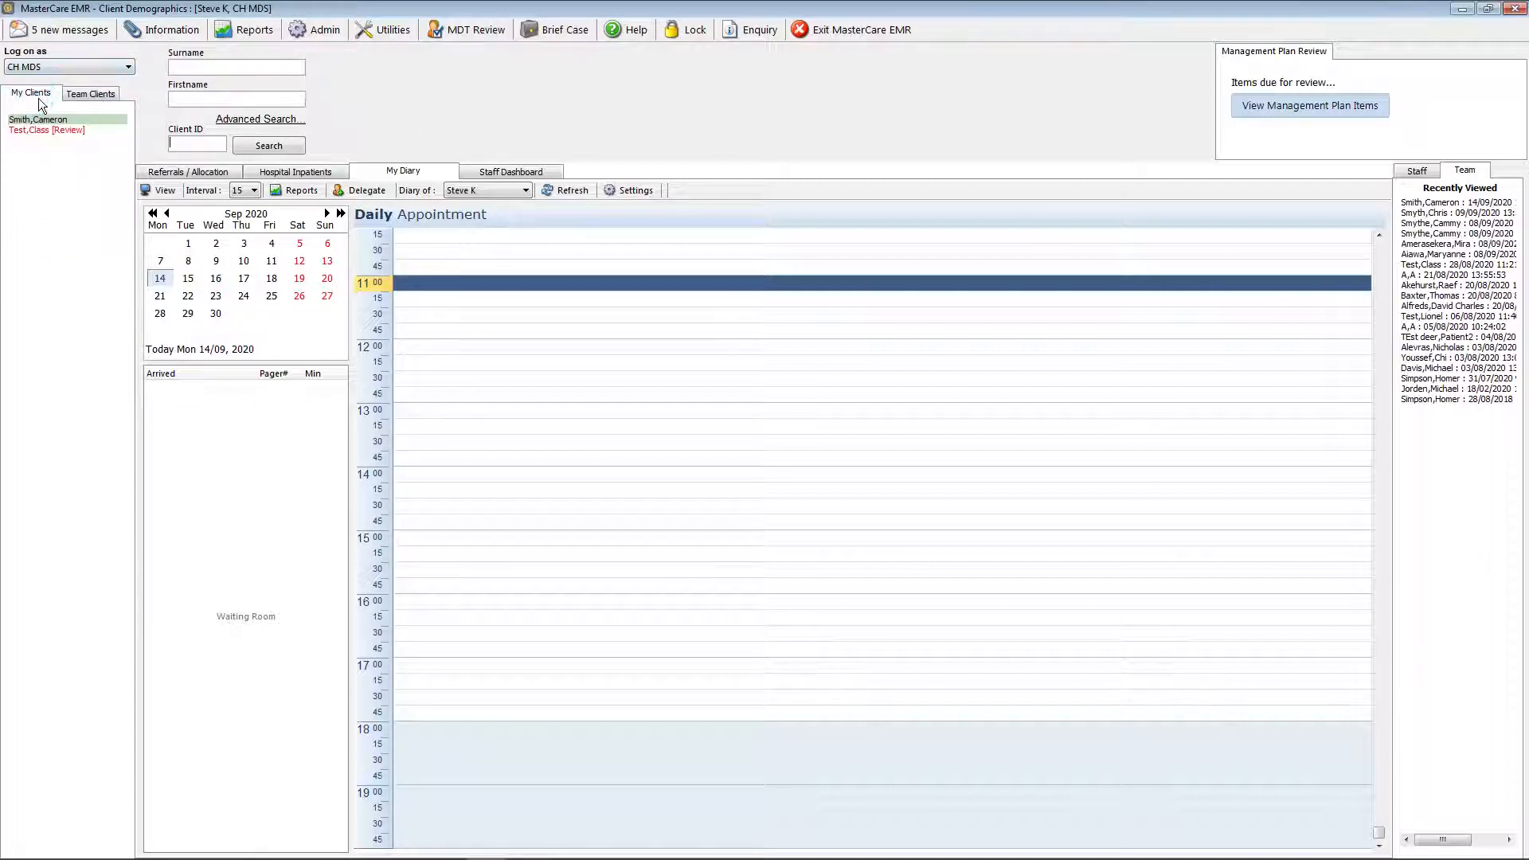
pyautogui.click(50, 121)
pyautogui.doubleClick(51, 123)
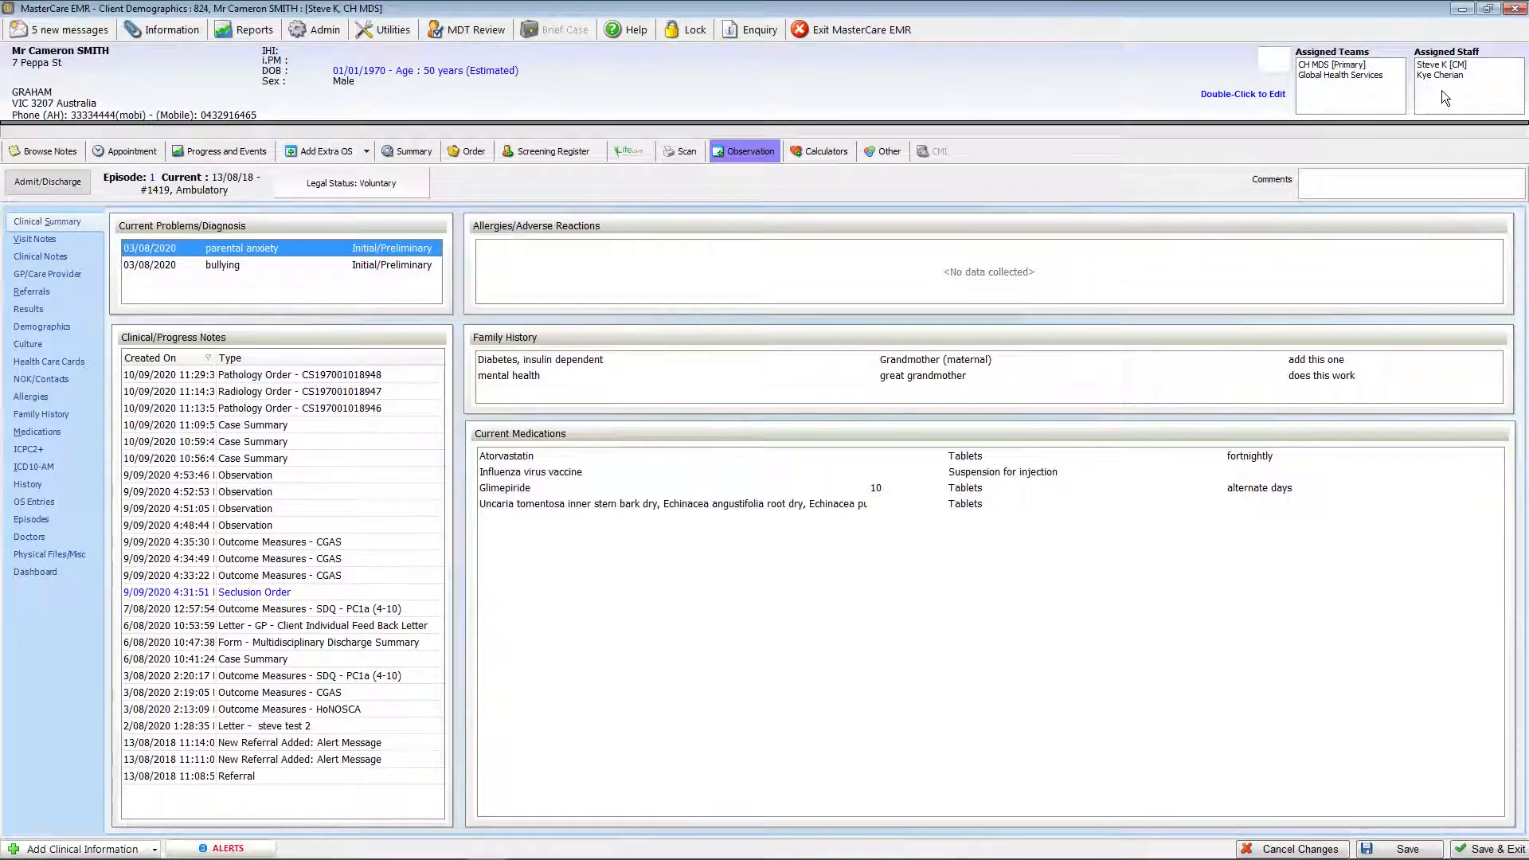
# View the client's editable personal details and assigned teams and staff, and leave them without saving changes.
pyautogui.doubleClick(1206, 100)
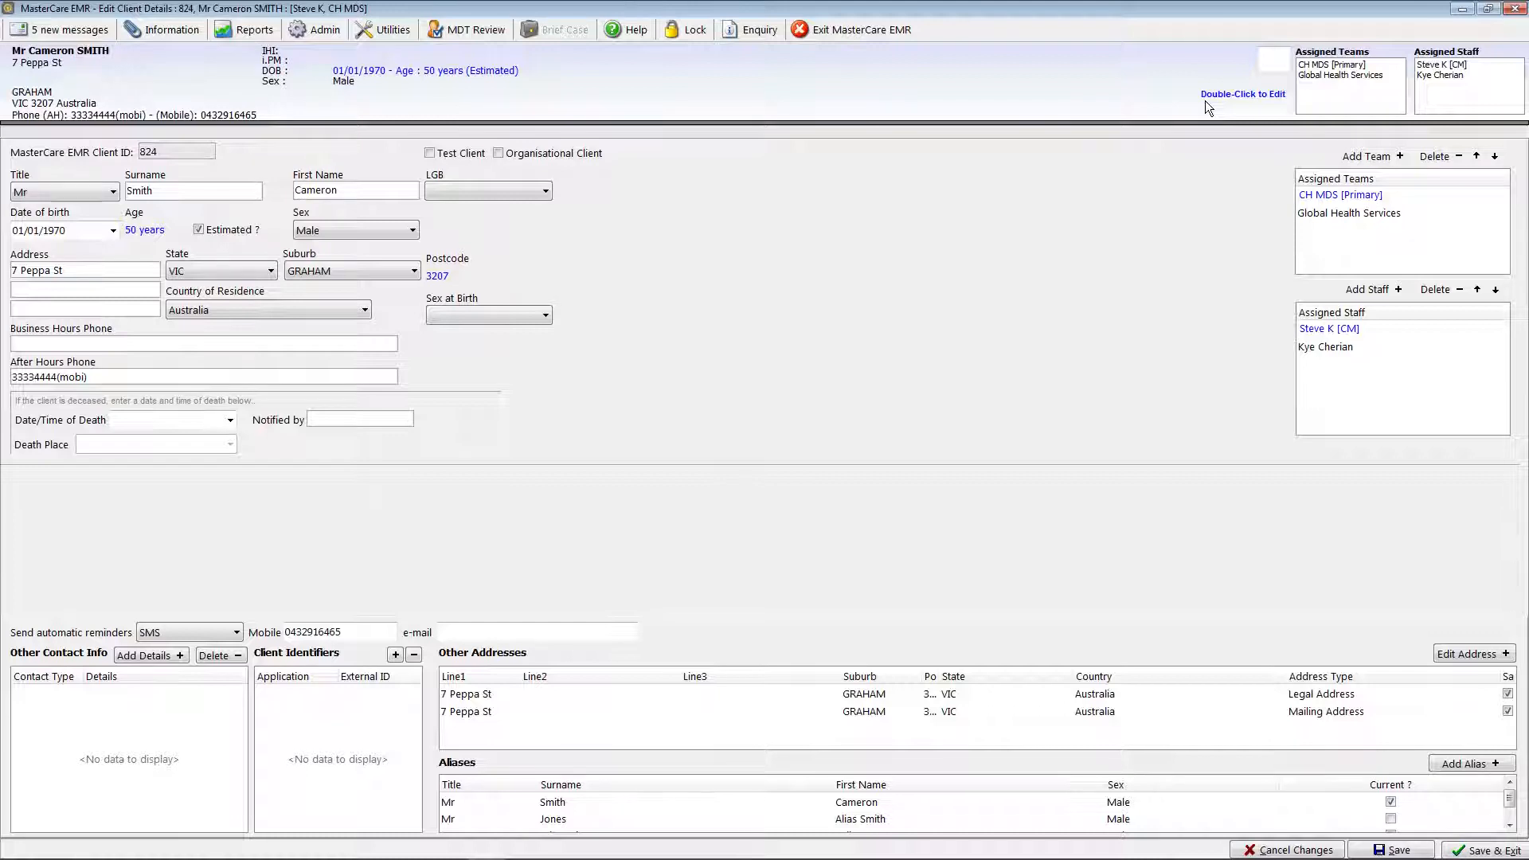
pyautogui.click(1295, 850)
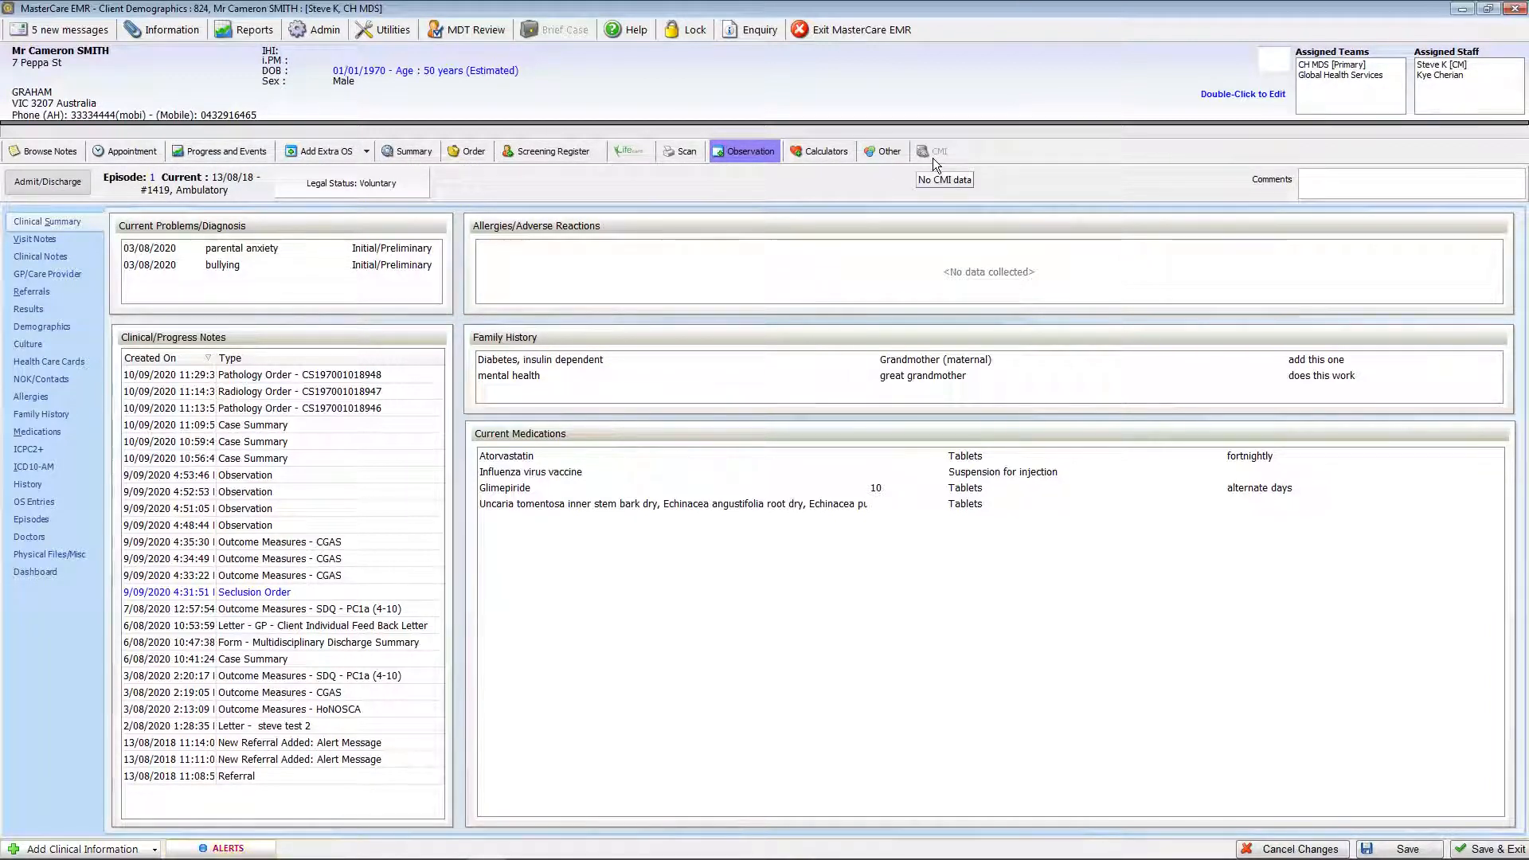
# Browse the client's RTF notes from 14/06/2020 to 14/09/2020, read through them and return to the client record.
pyautogui.click(64, 155)
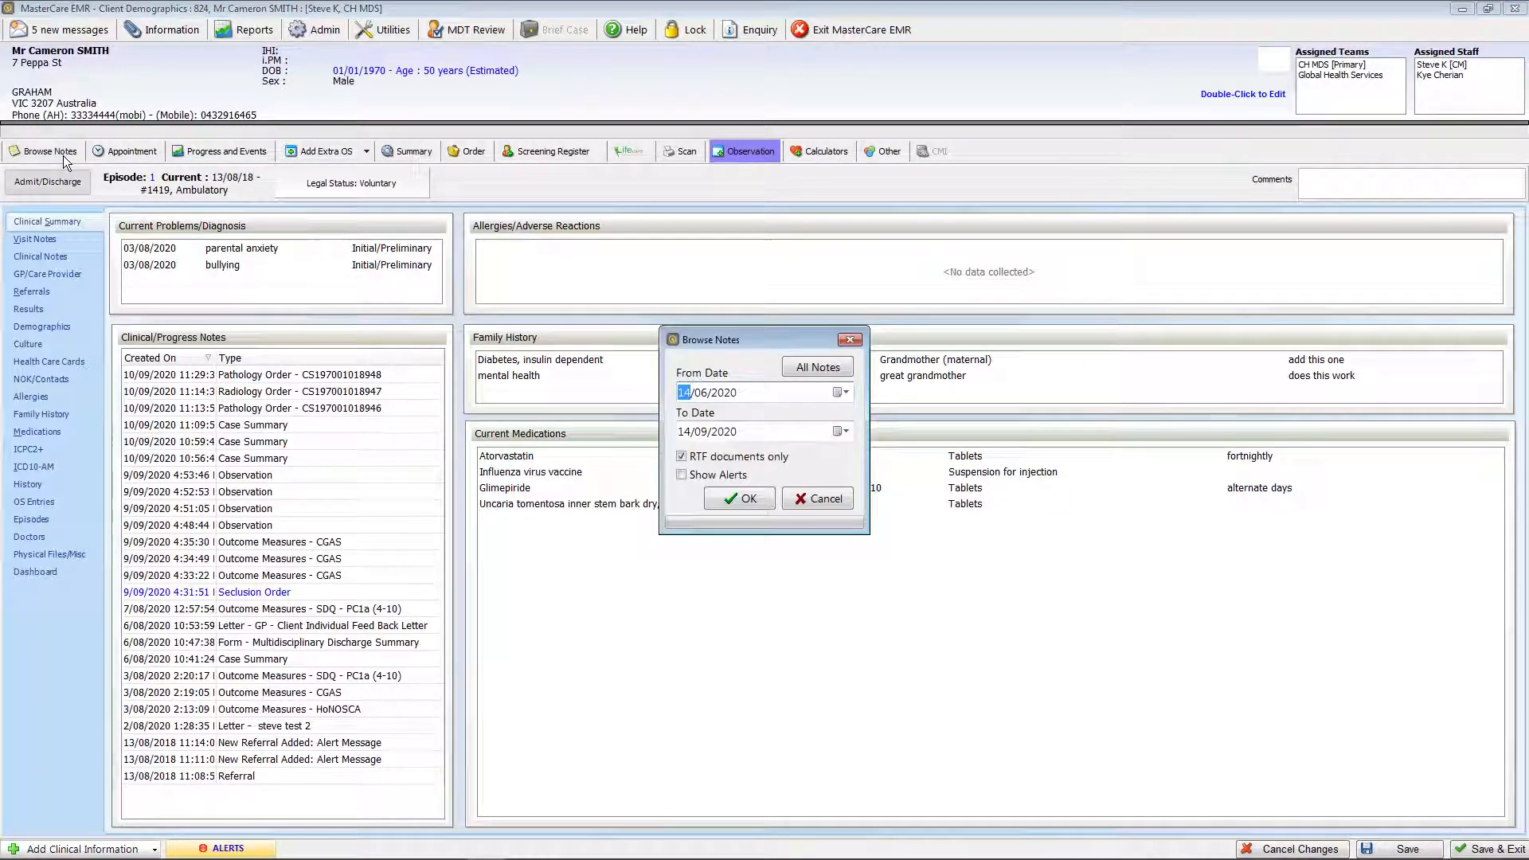
pyautogui.click(730, 497)
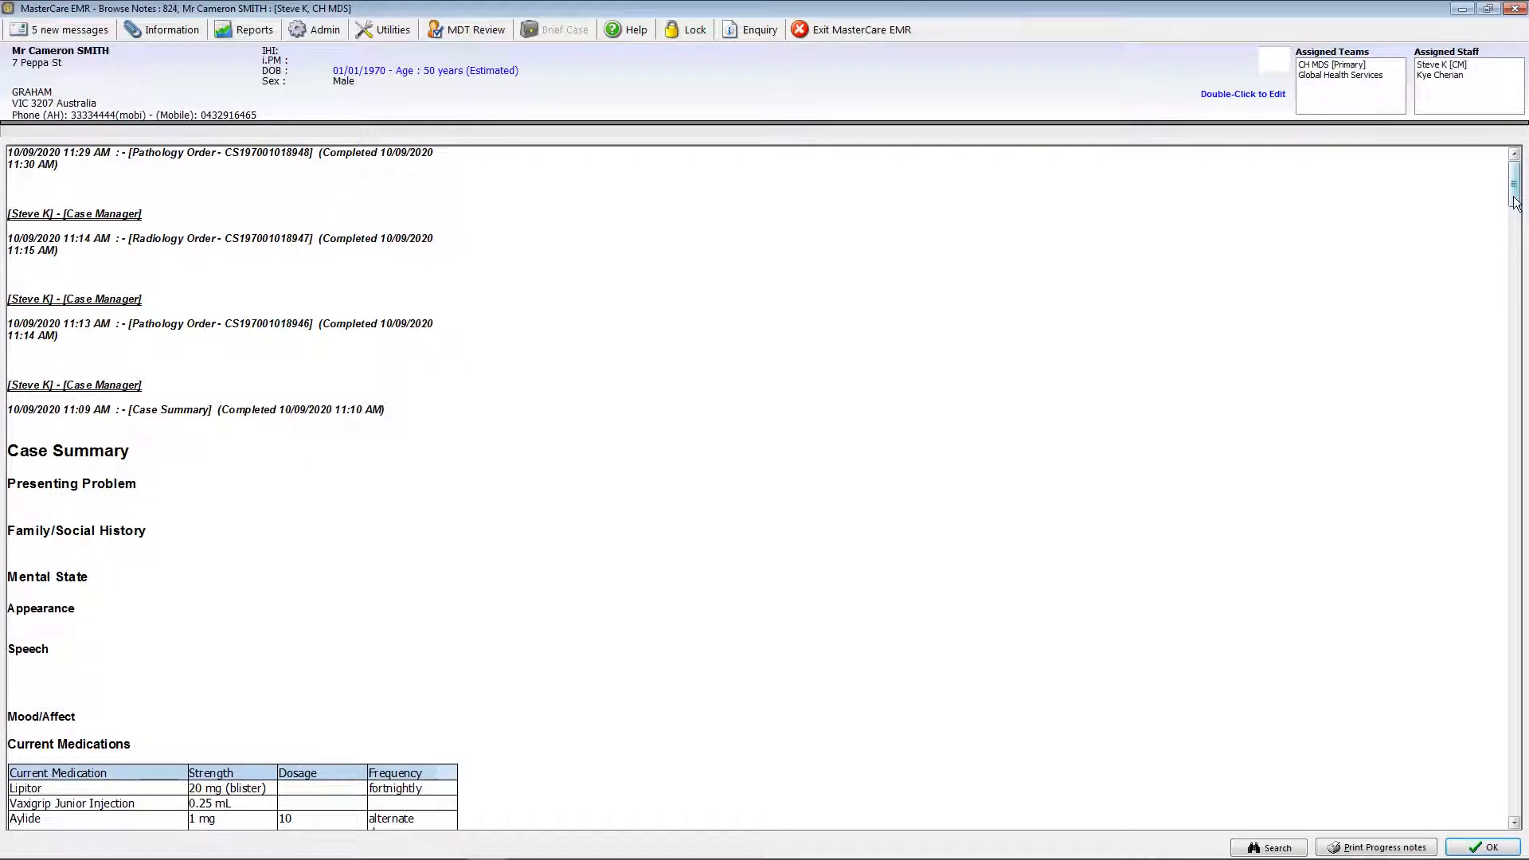
pyautogui.moveTo(1513, 199); pyautogui.dragTo(1484, 567)
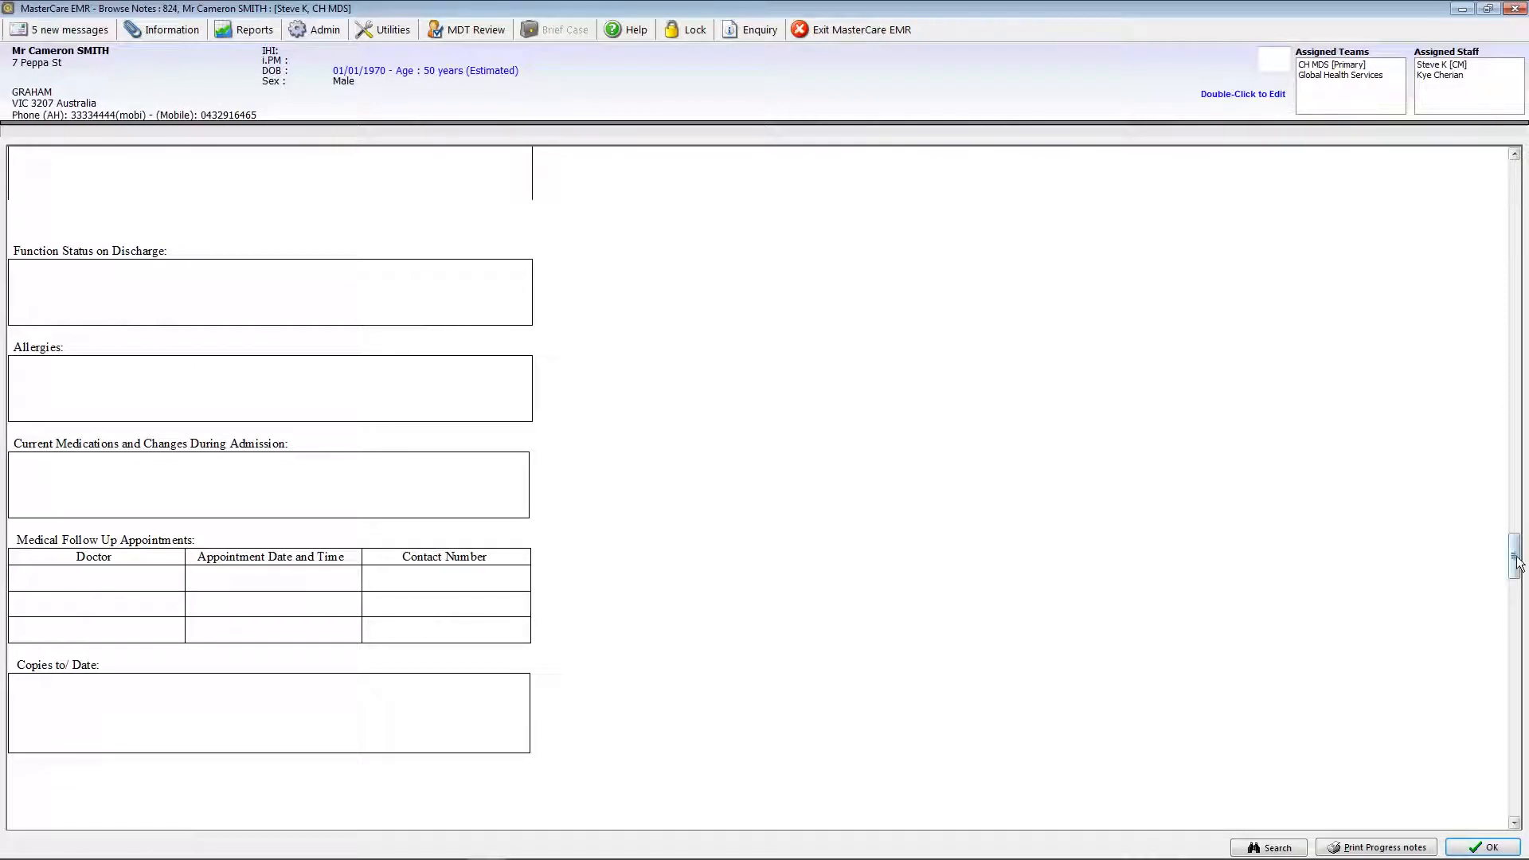
pyautogui.moveTo(1512, 557); pyautogui.dragTo(1521, 755)
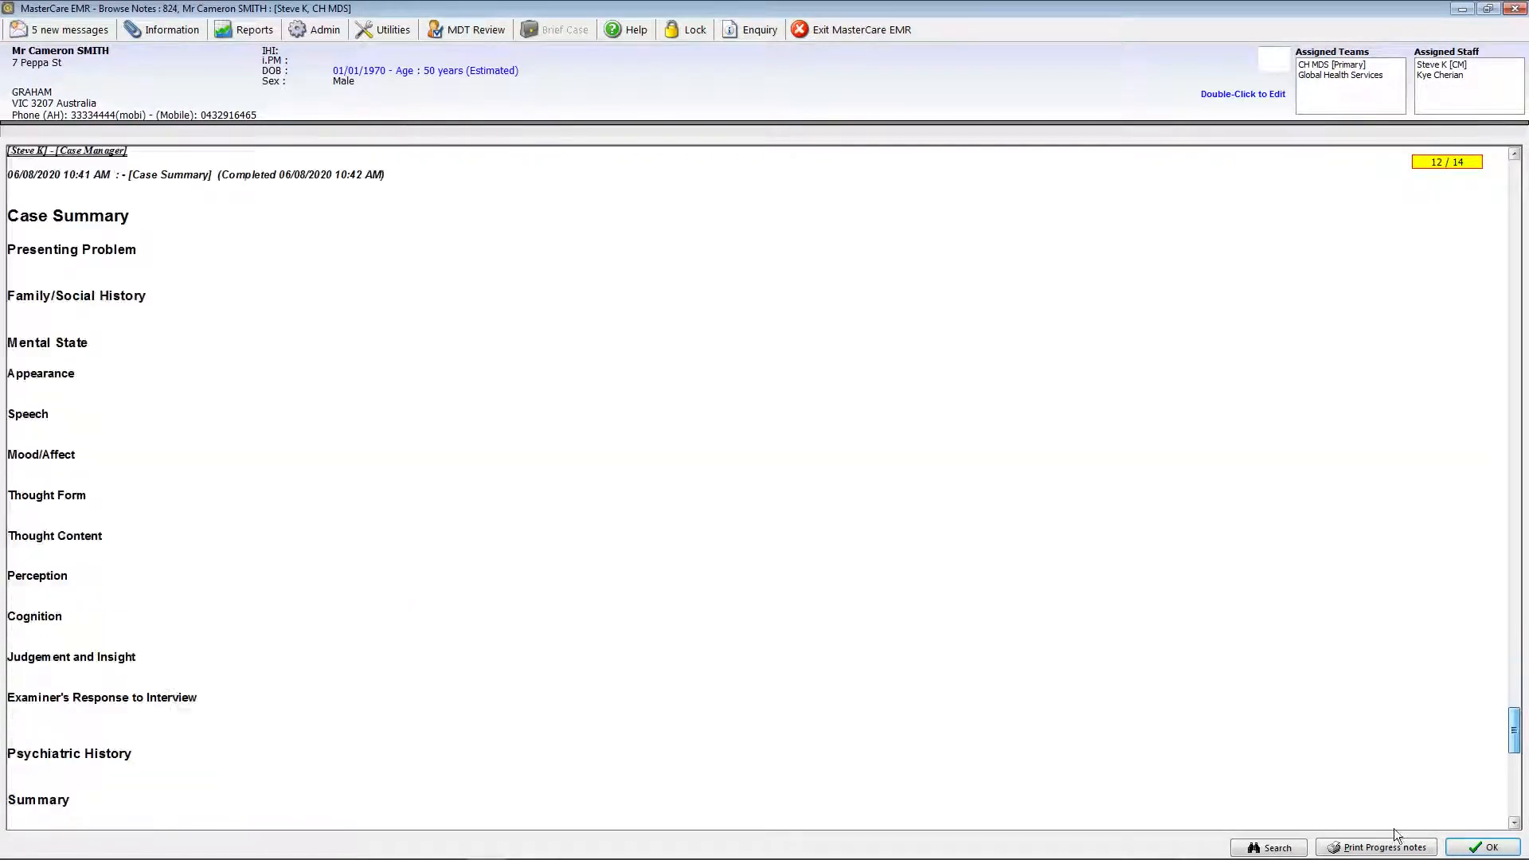
pyautogui.click(1486, 848)
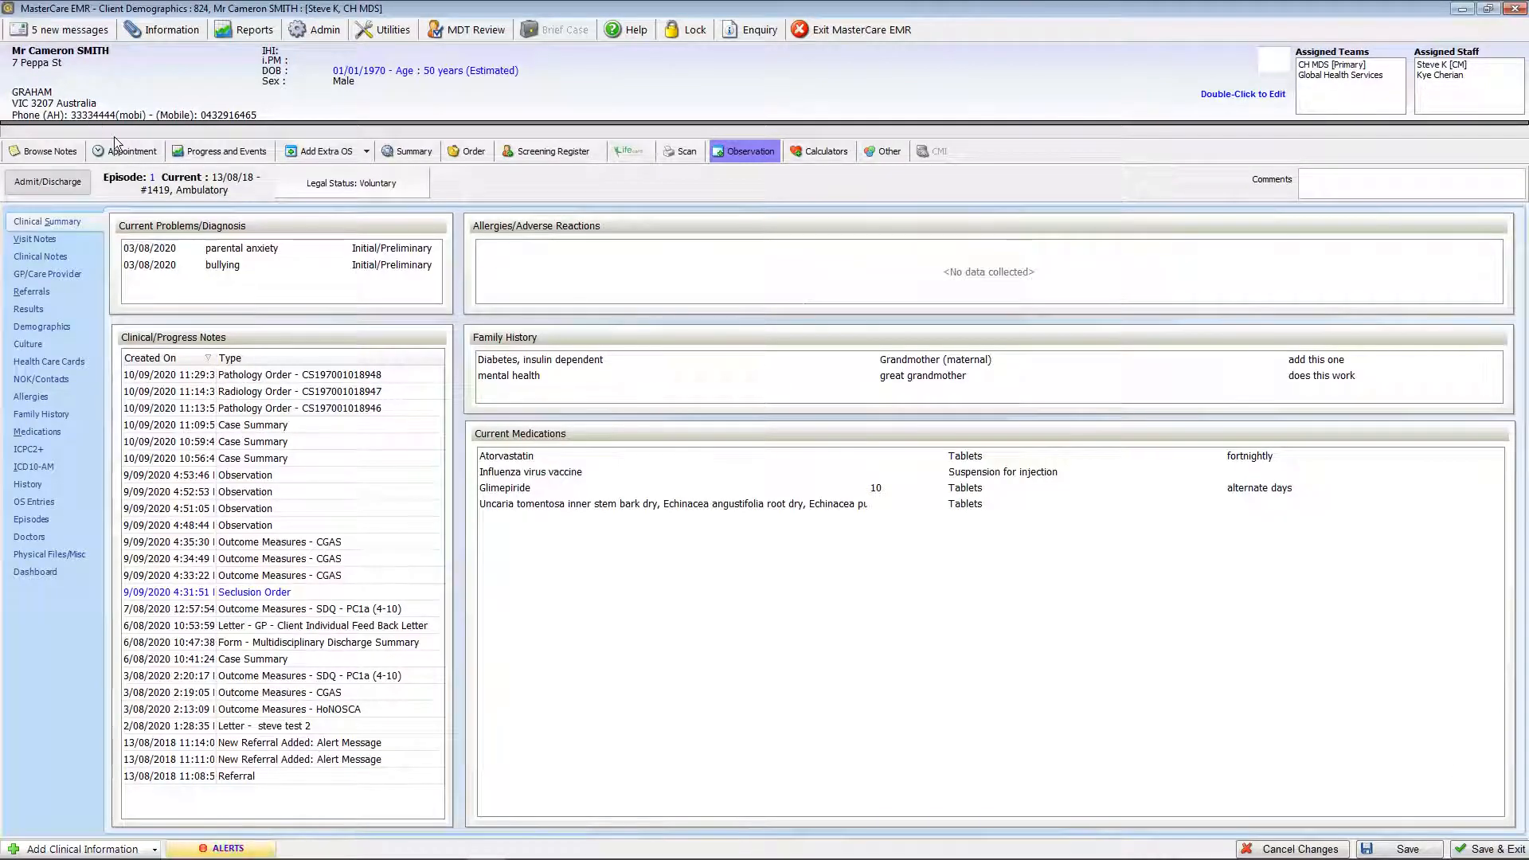
# View the appointment diary and its options for an empty time slot, and exit without making an appointment.
pyautogui.click(117, 155)
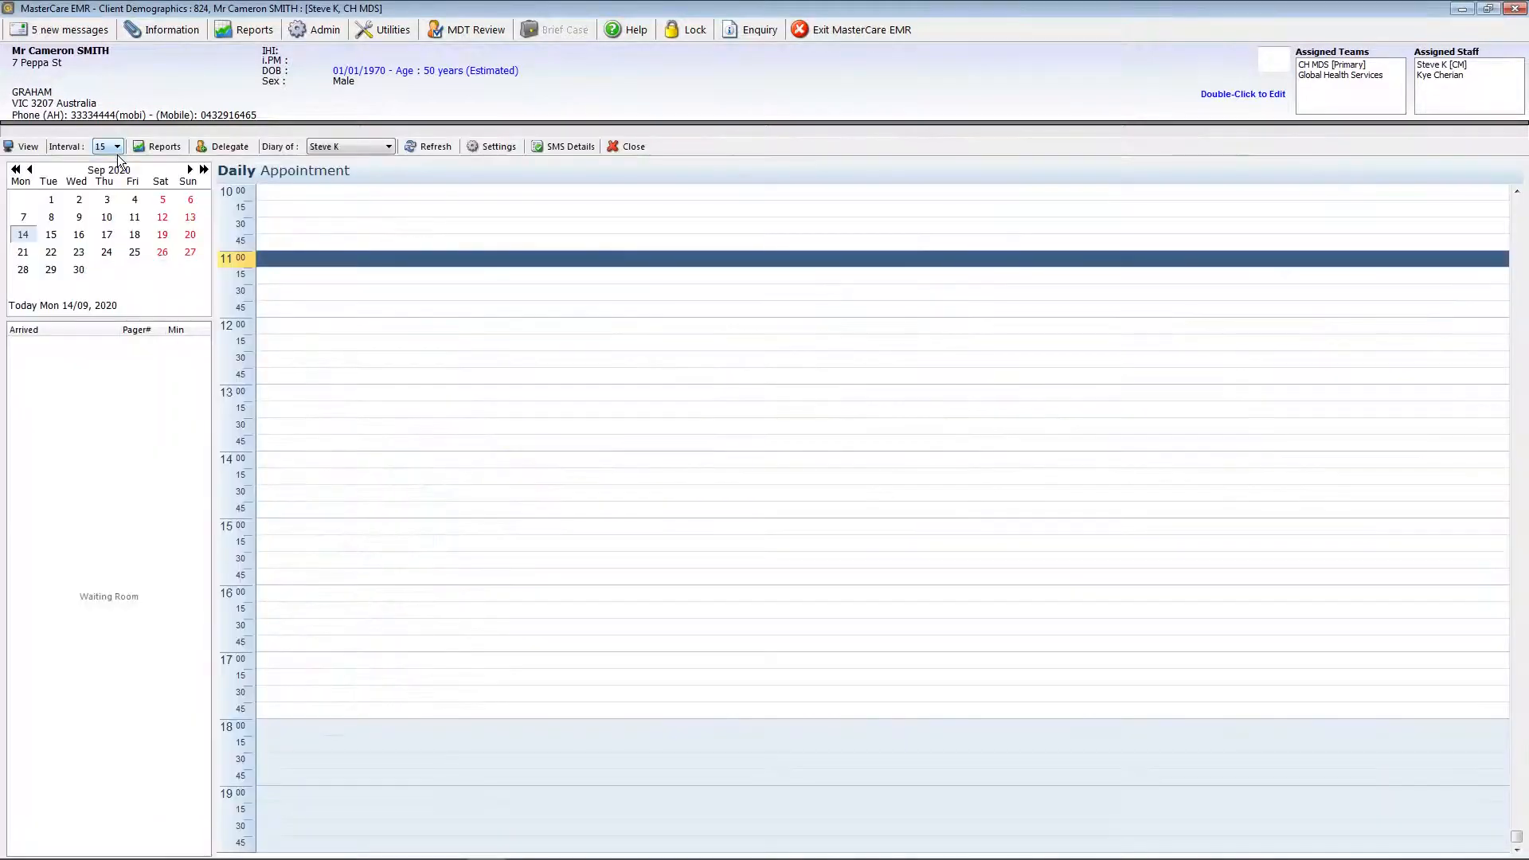
pyautogui.rightClick(332, 361)
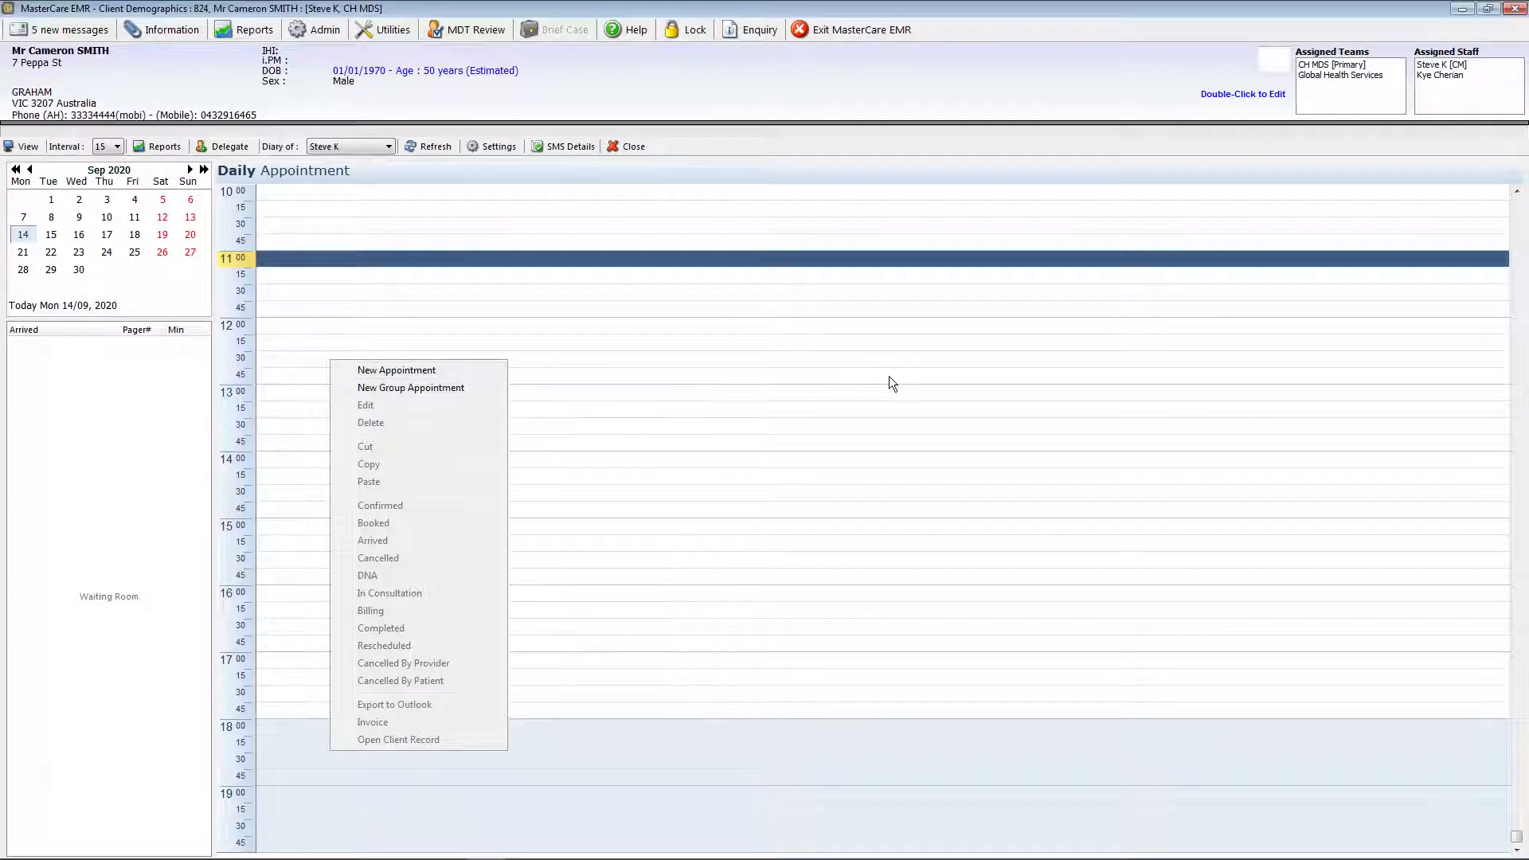
pyautogui.click(629, 150)
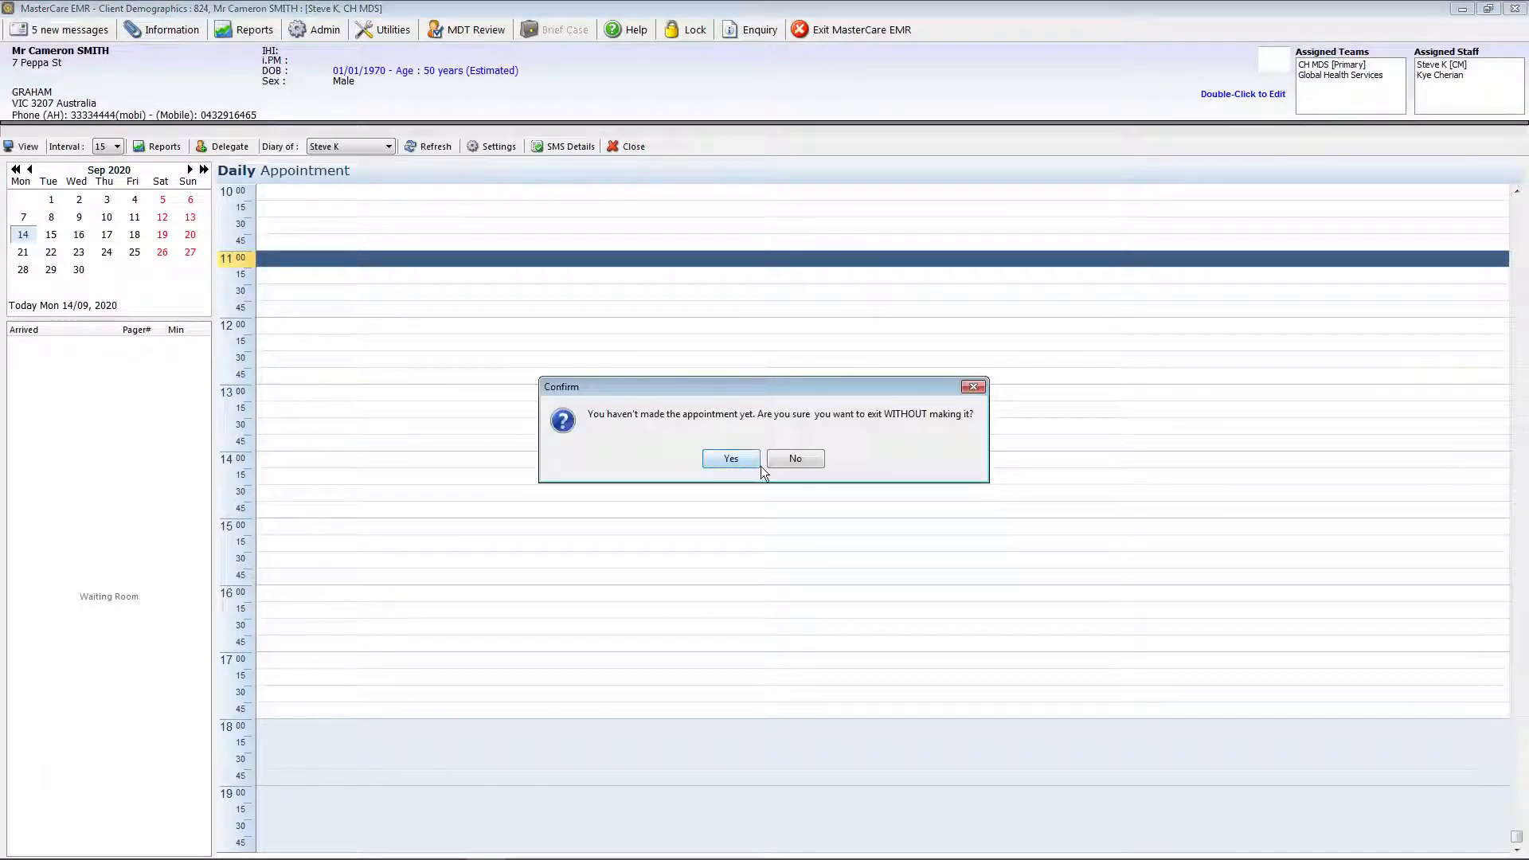
pyautogui.click(723, 465)
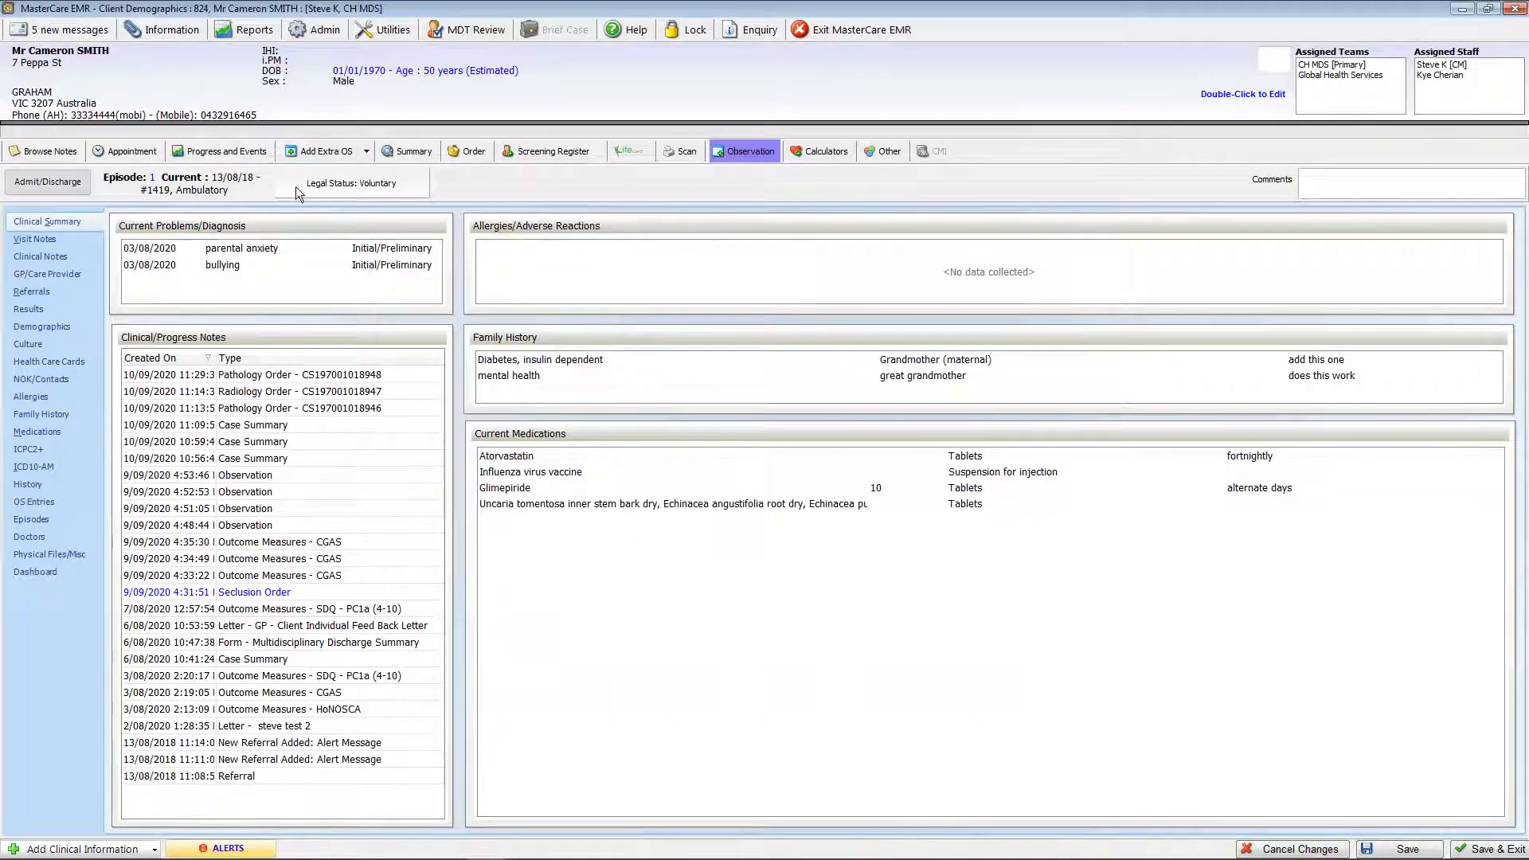
# View the Client Engagement Timeline of referrals, outcome measures and occasions of service, and close it.
pyautogui.click(231, 153)
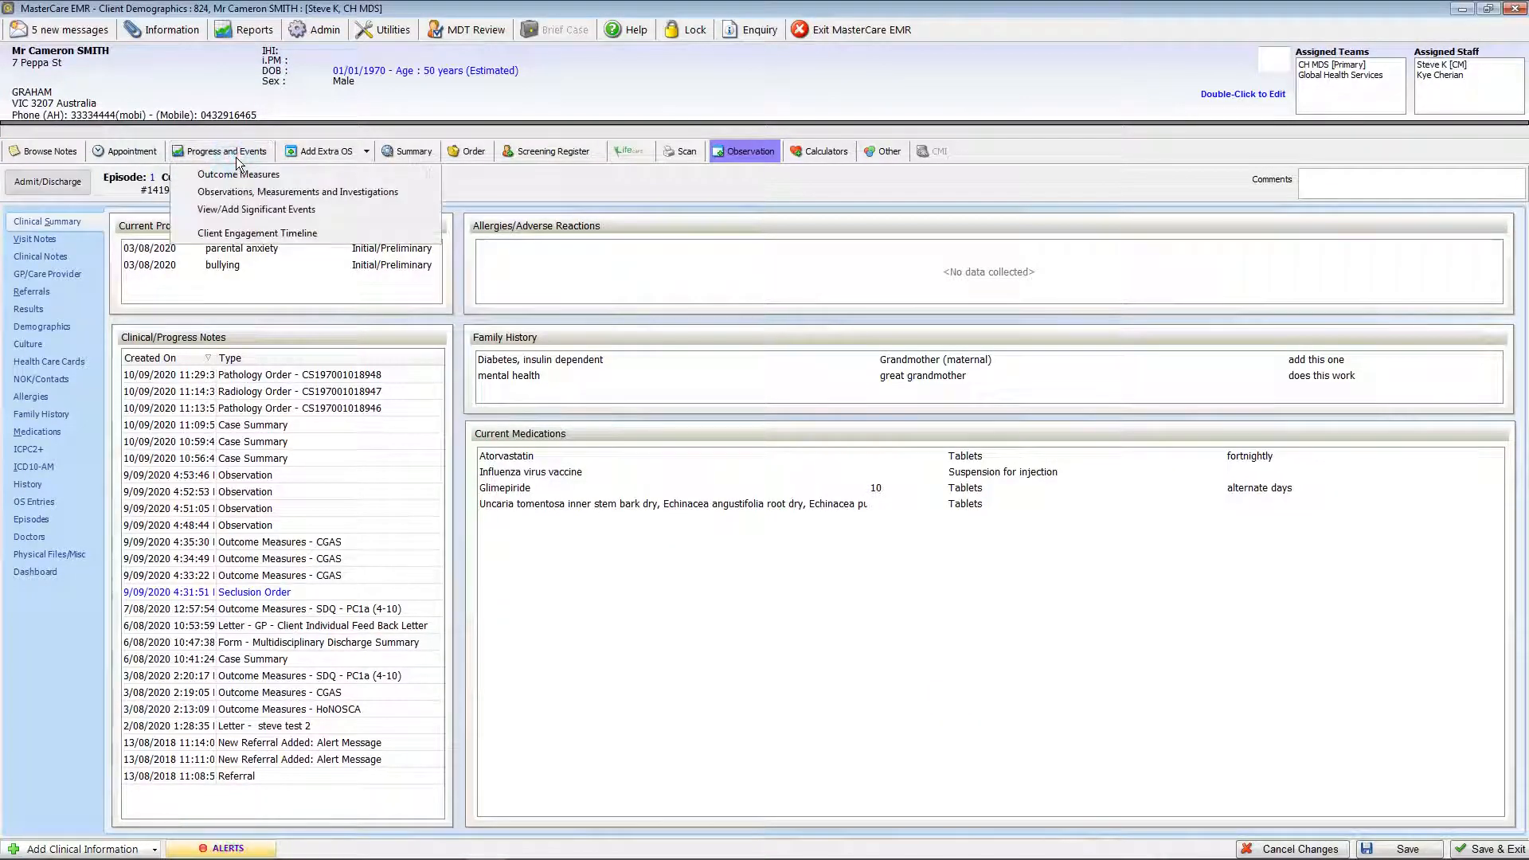
pyautogui.click(248, 234)
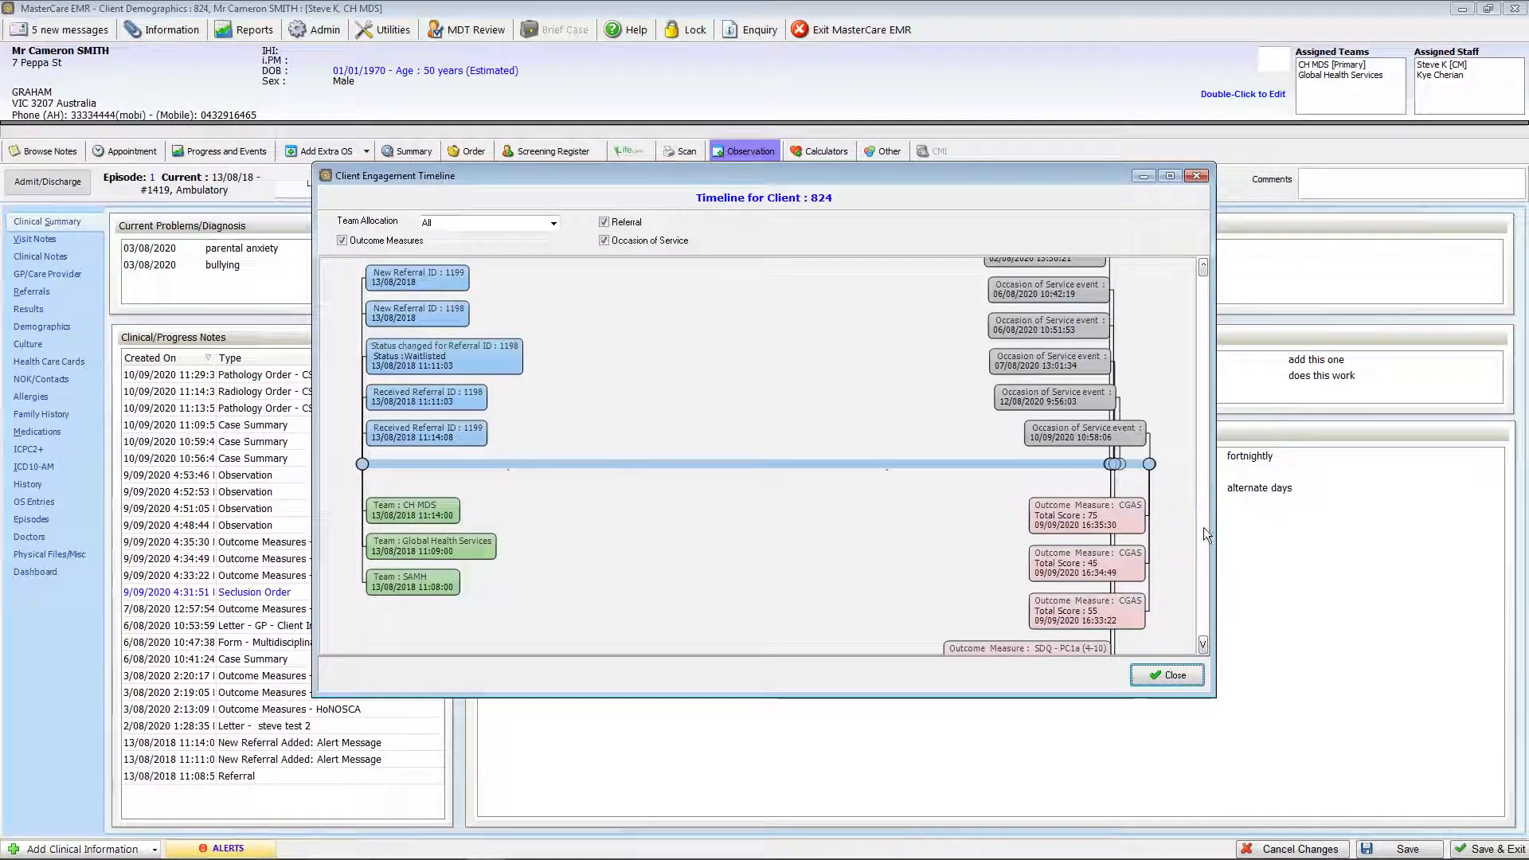
pyautogui.click(1162, 675)
# View the graph of the client's CGAS outcome measure results and close it.
pyautogui.click(231, 151)
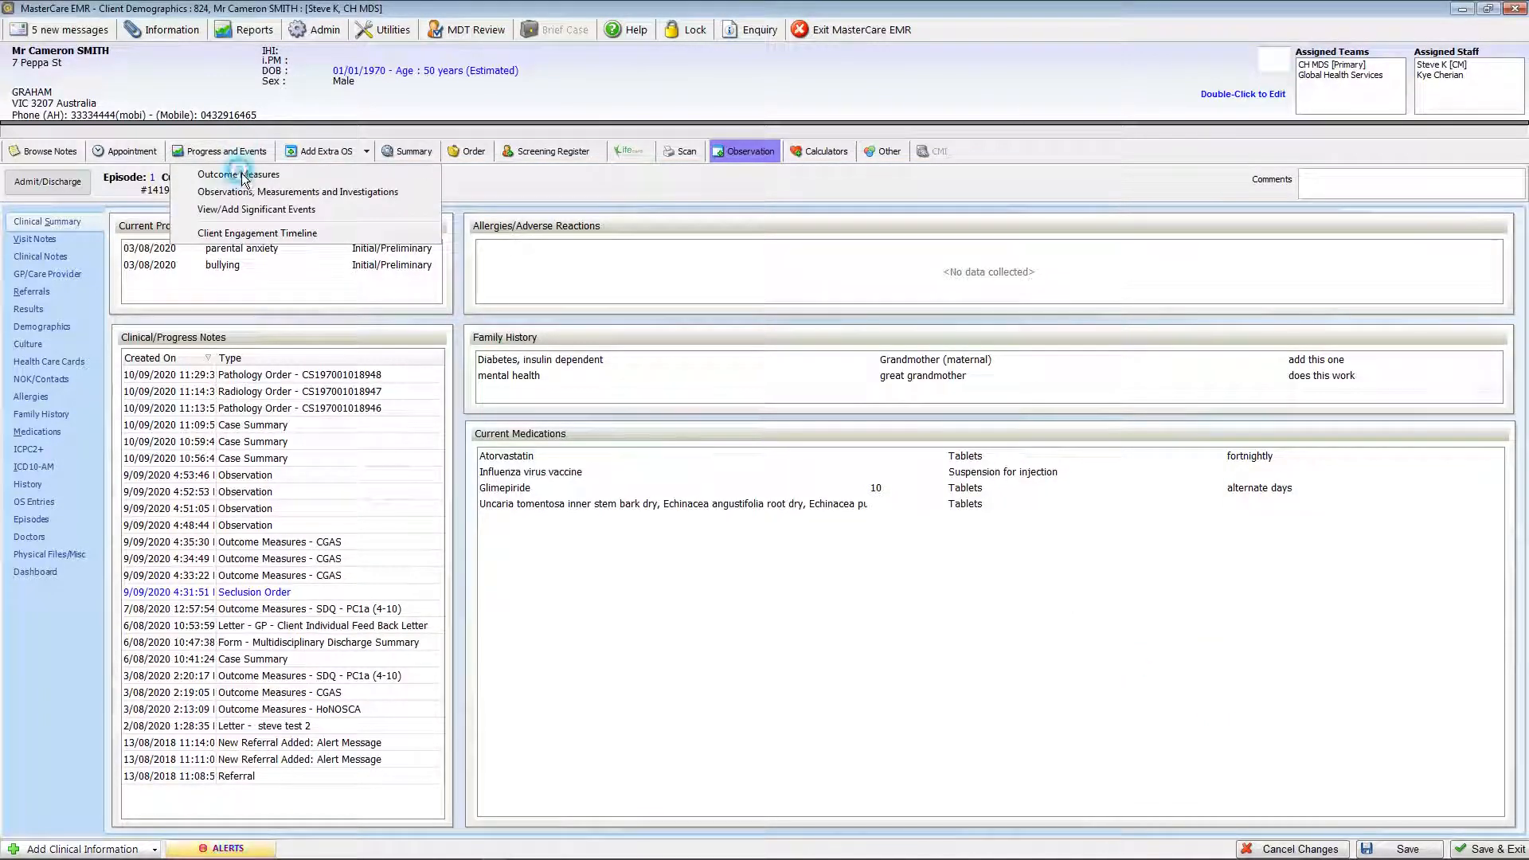
pyautogui.click(239, 174)
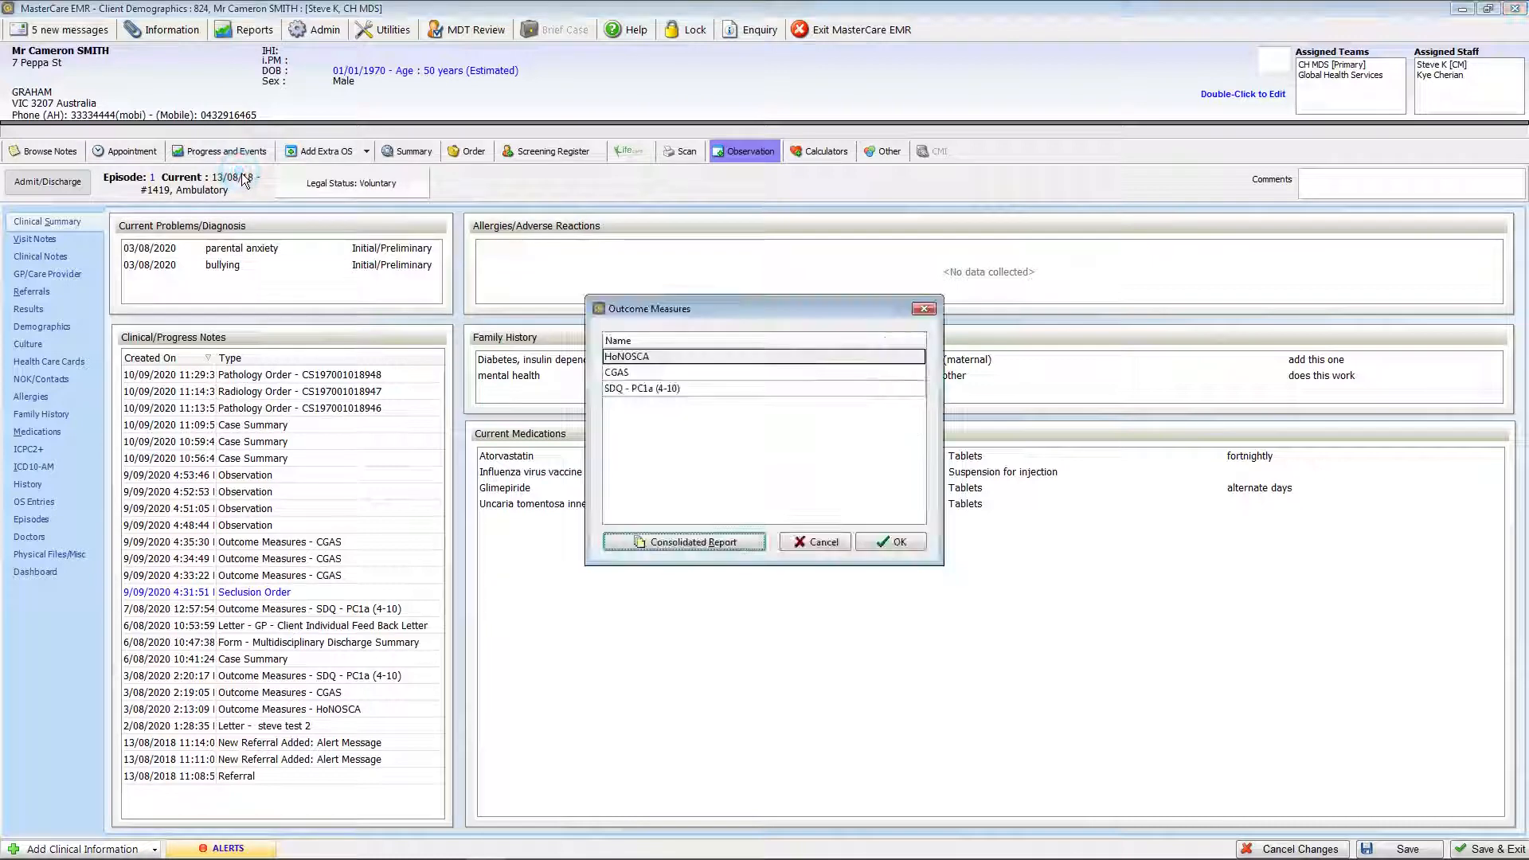
pyautogui.click(629, 373)
pyautogui.click(918, 551)
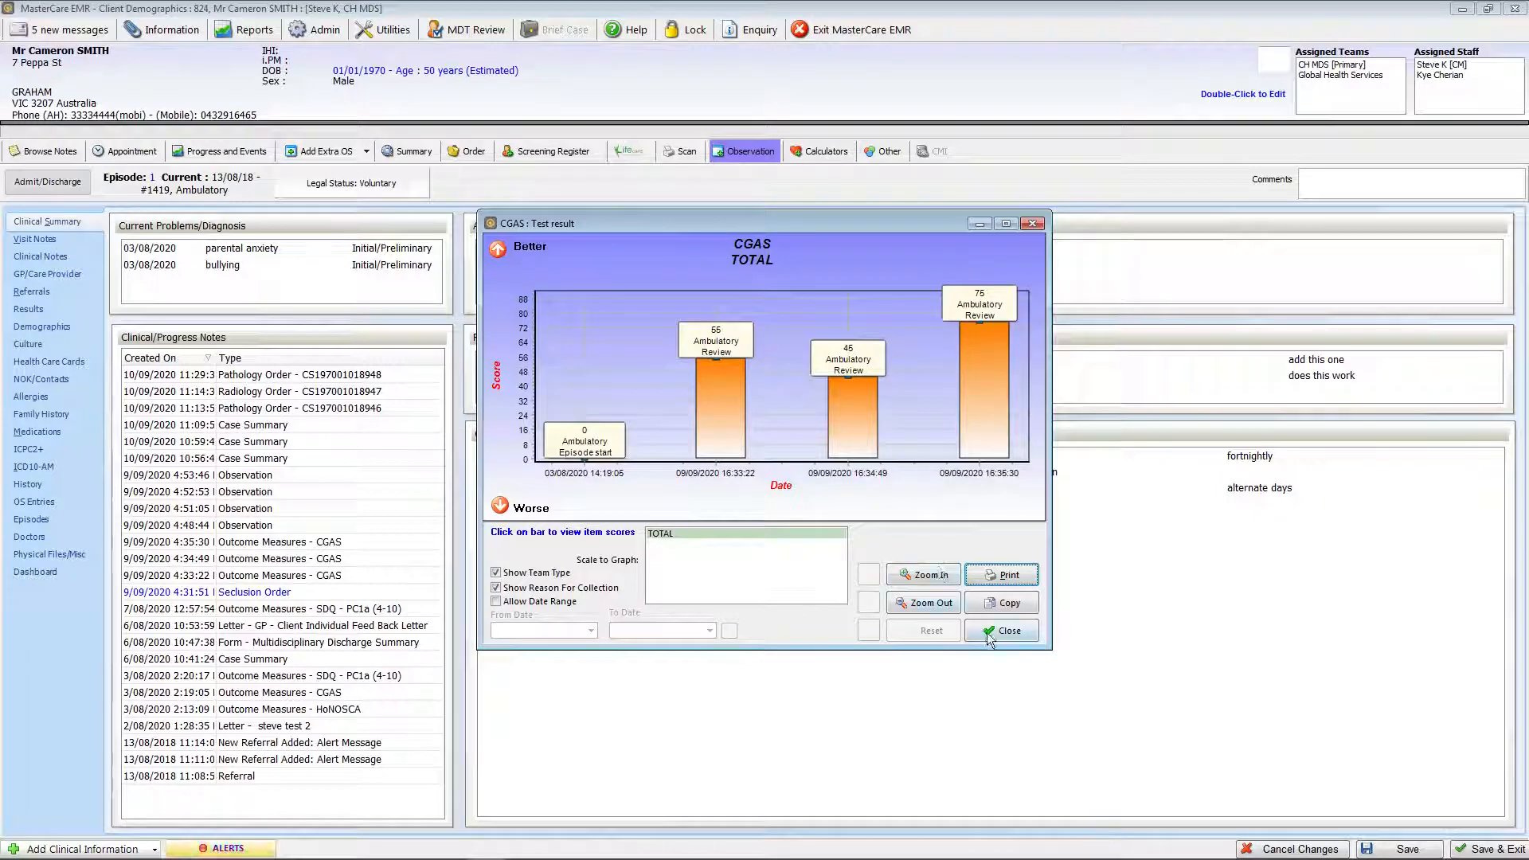
pyautogui.click(987, 633)
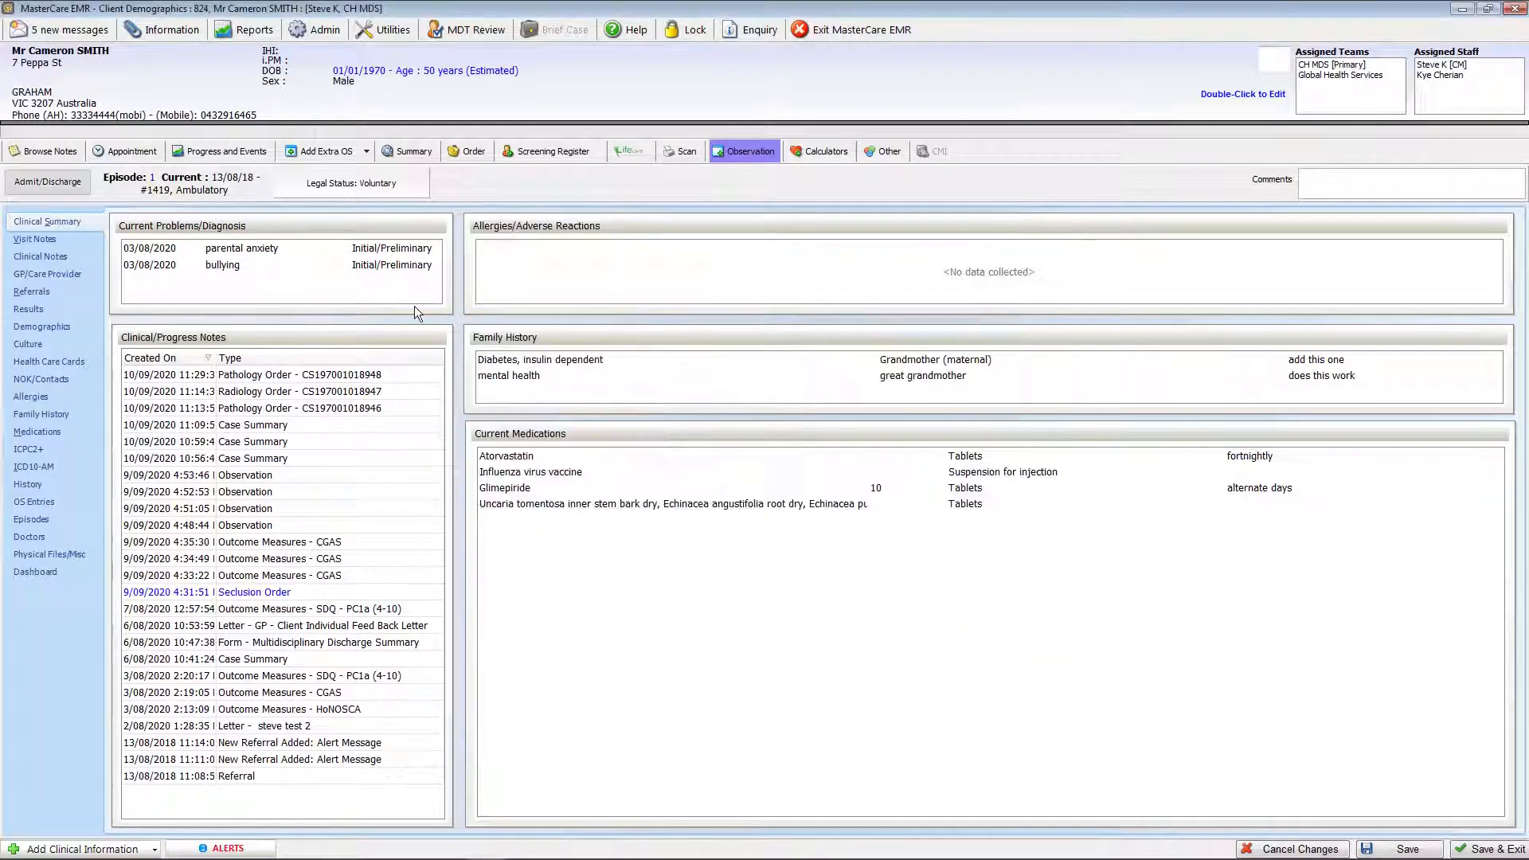
# Review the client's historical height and weight measurements under Observations, Measurements and Investigations.
pyautogui.click(250, 156)
pyautogui.click(255, 191)
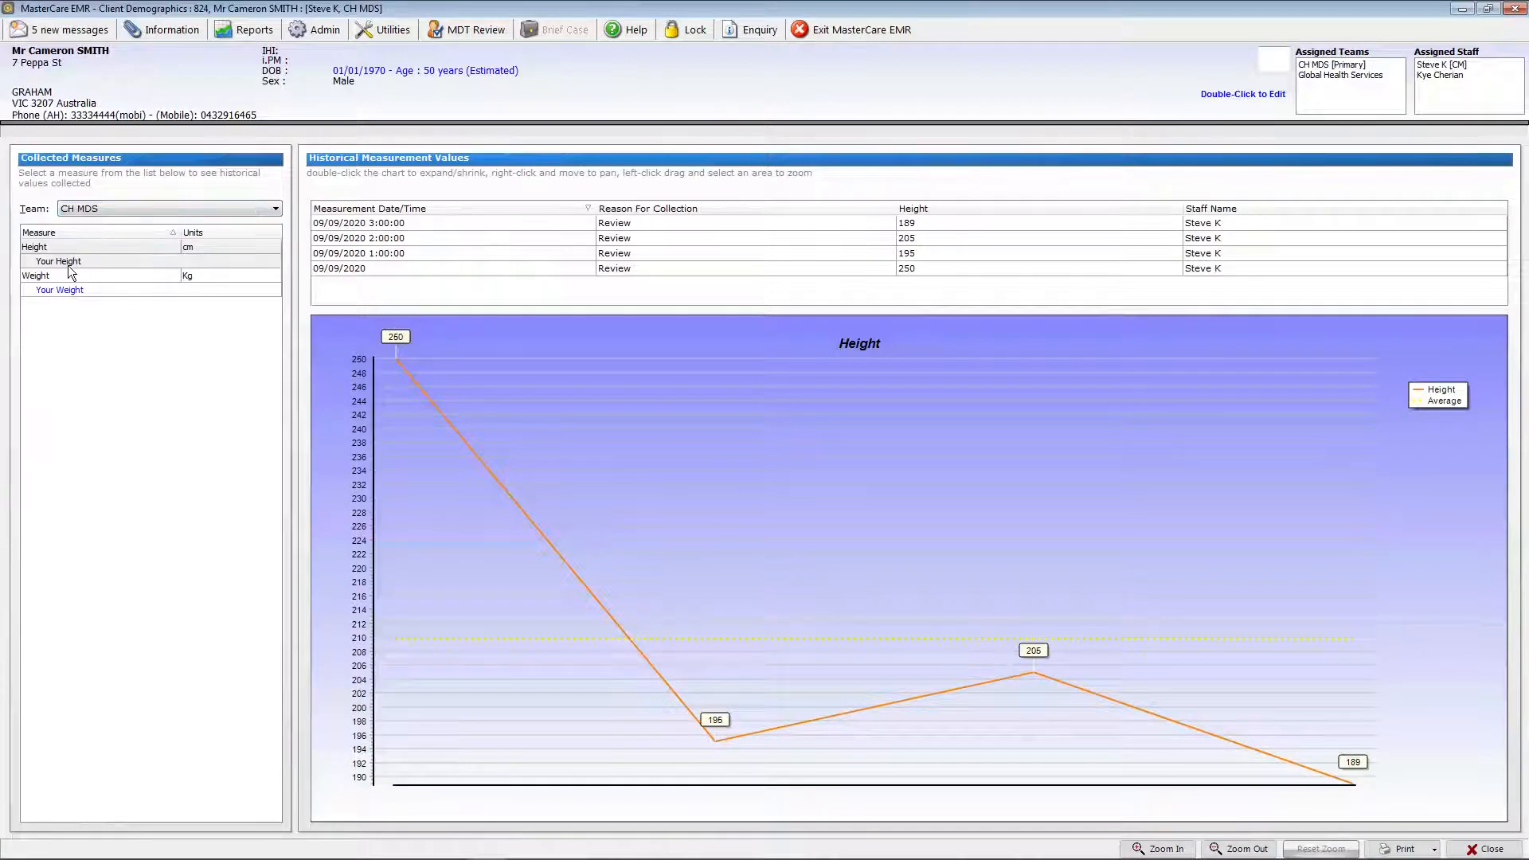
pyautogui.click(70, 290)
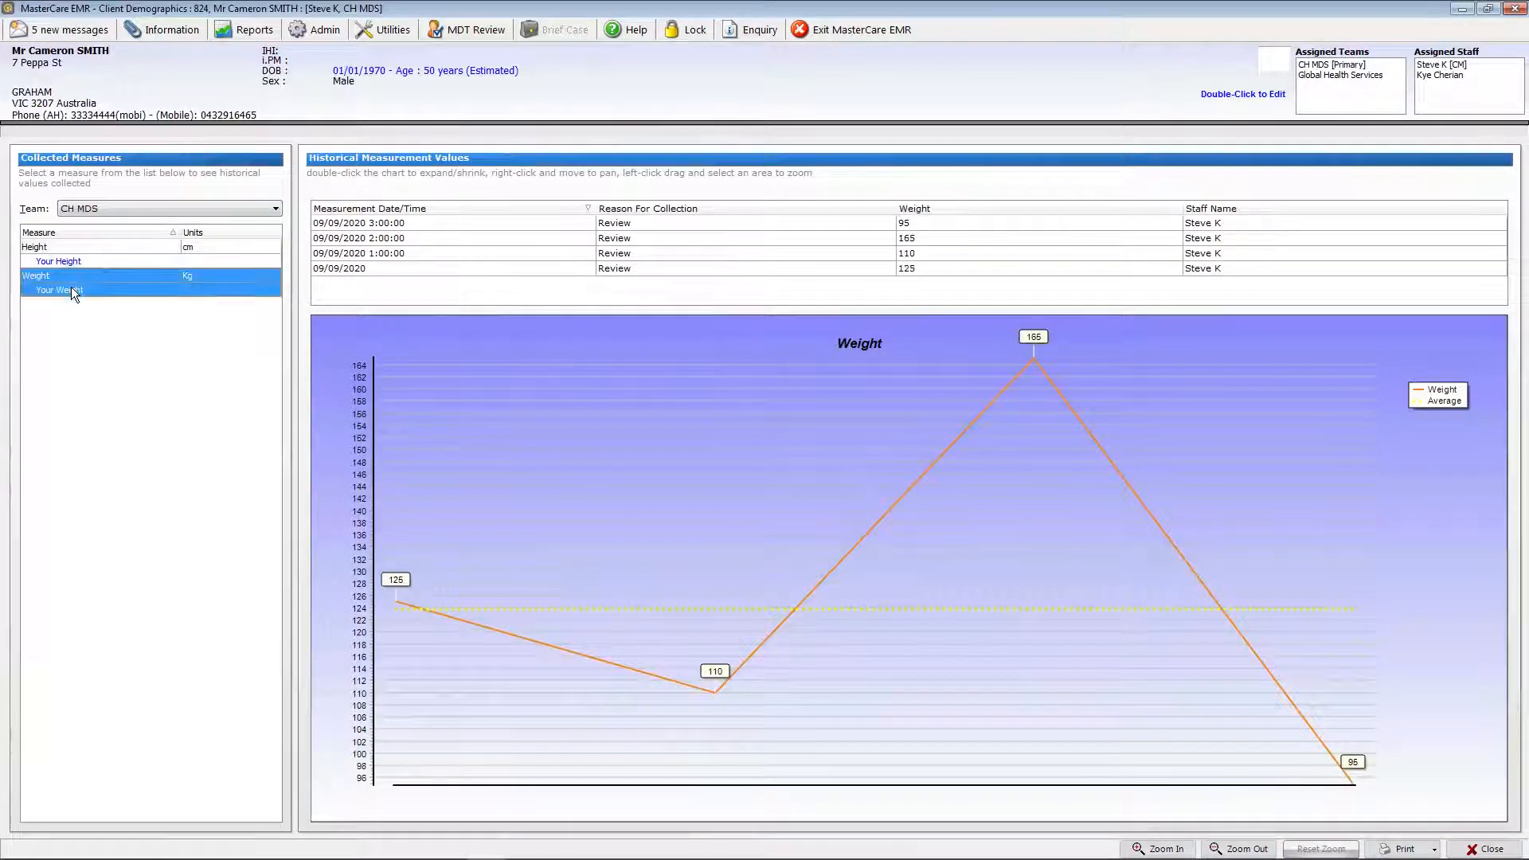
pyautogui.click(1486, 848)
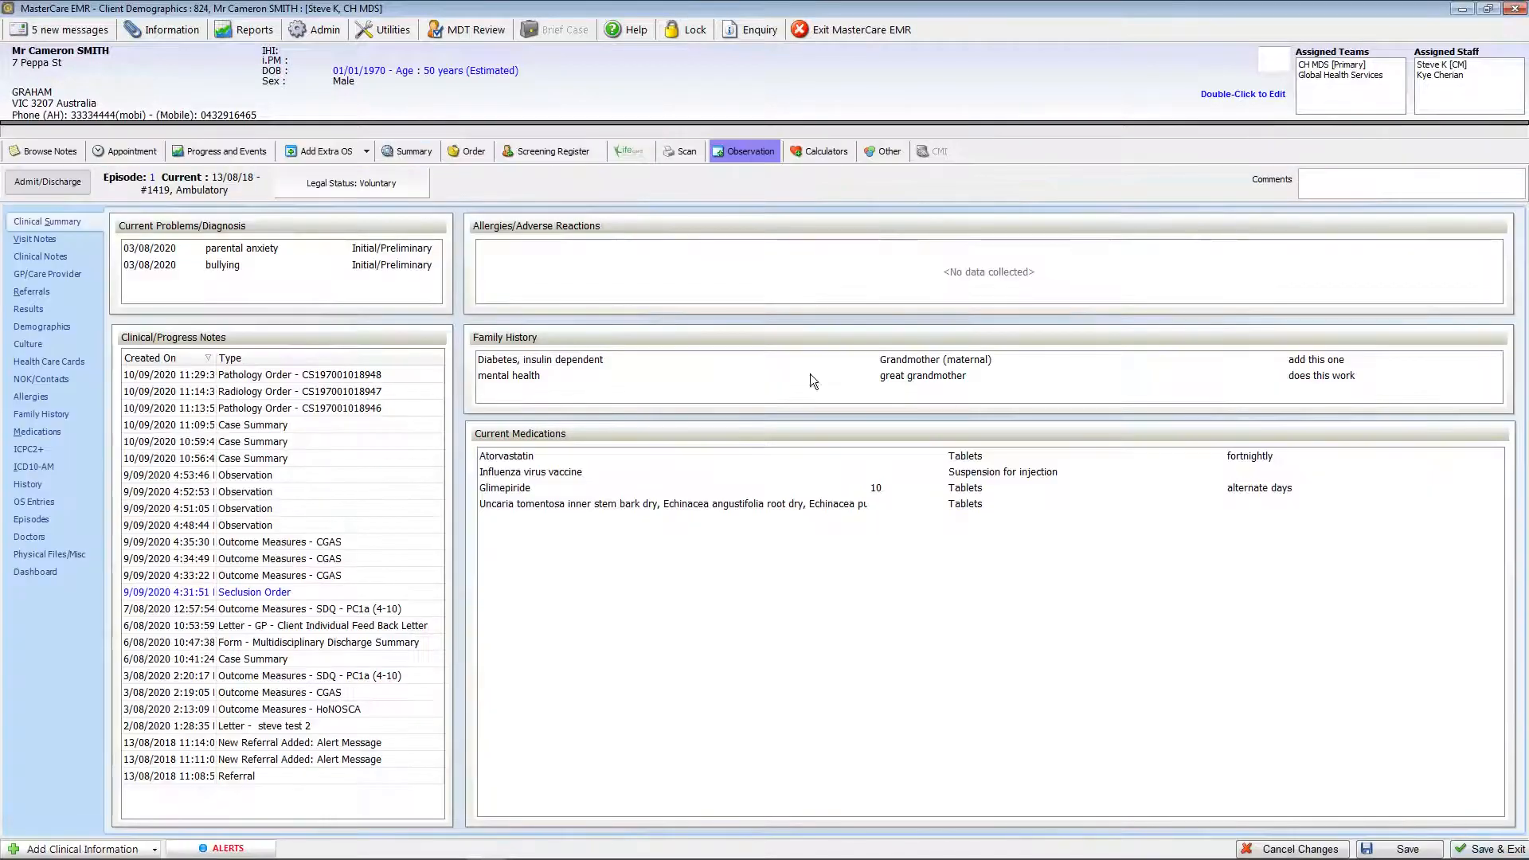
# View the client's significant events and their attachments, and return to the client record without adding an event.
pyautogui.click(224, 156)
pyautogui.click(228, 208)
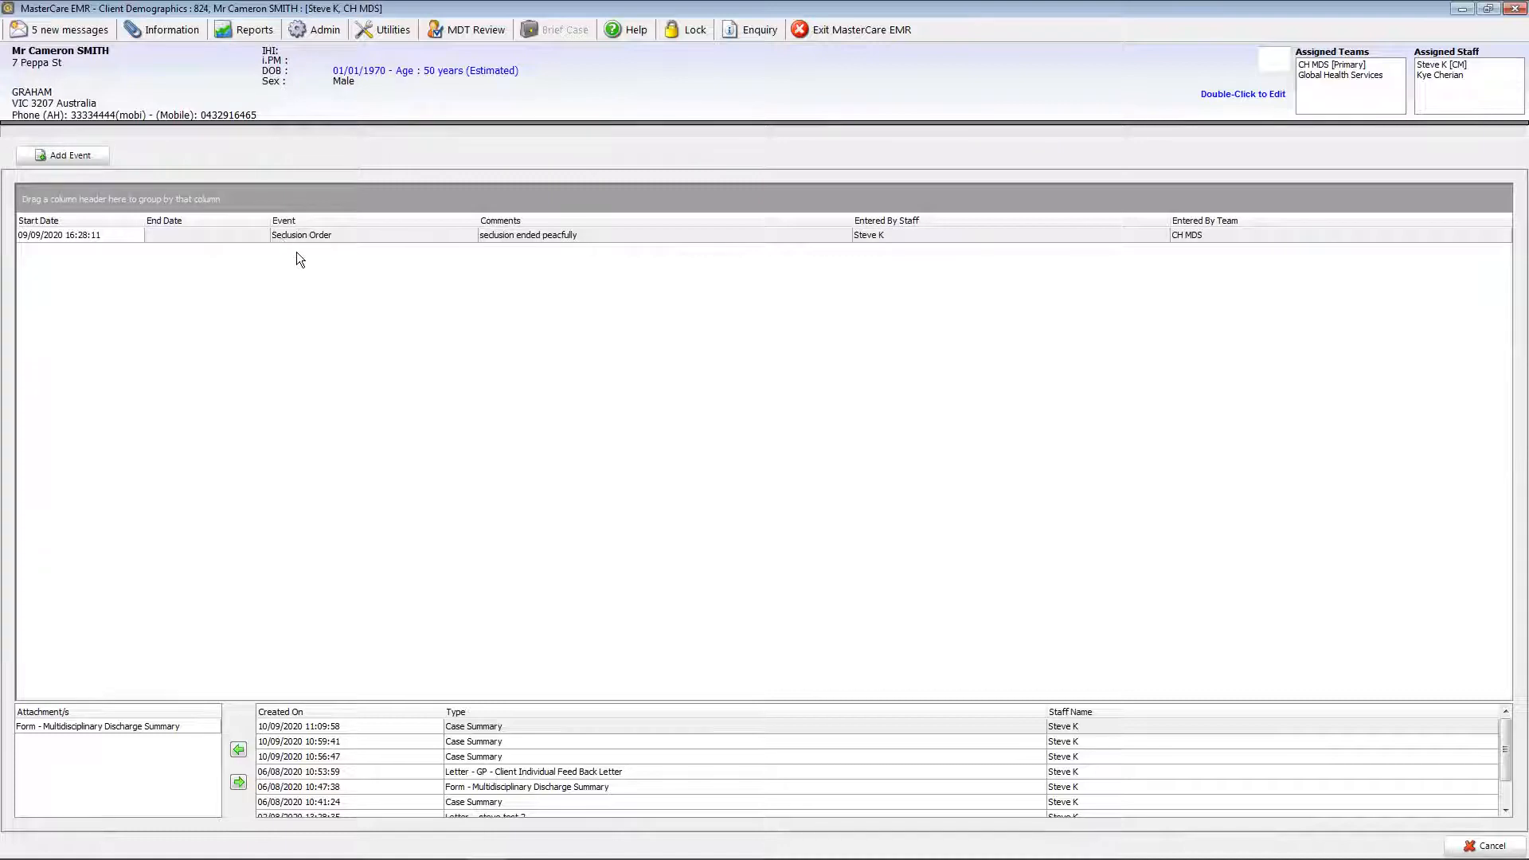
pyautogui.click(1486, 846)
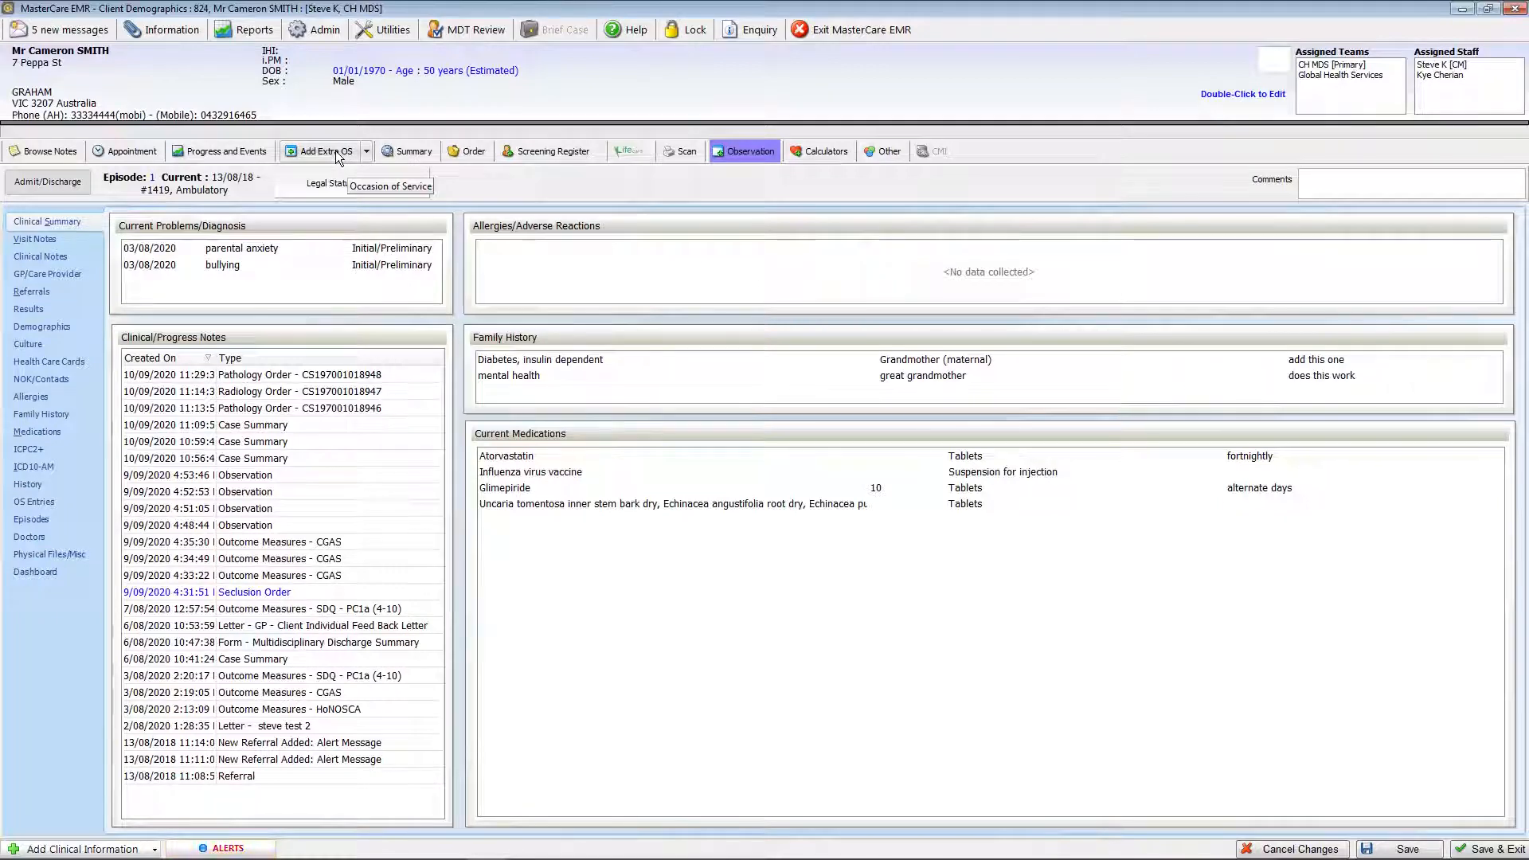
# View the form for adding an extra occasion of service and cancel it without recording anything.
pyautogui.click(336, 151)
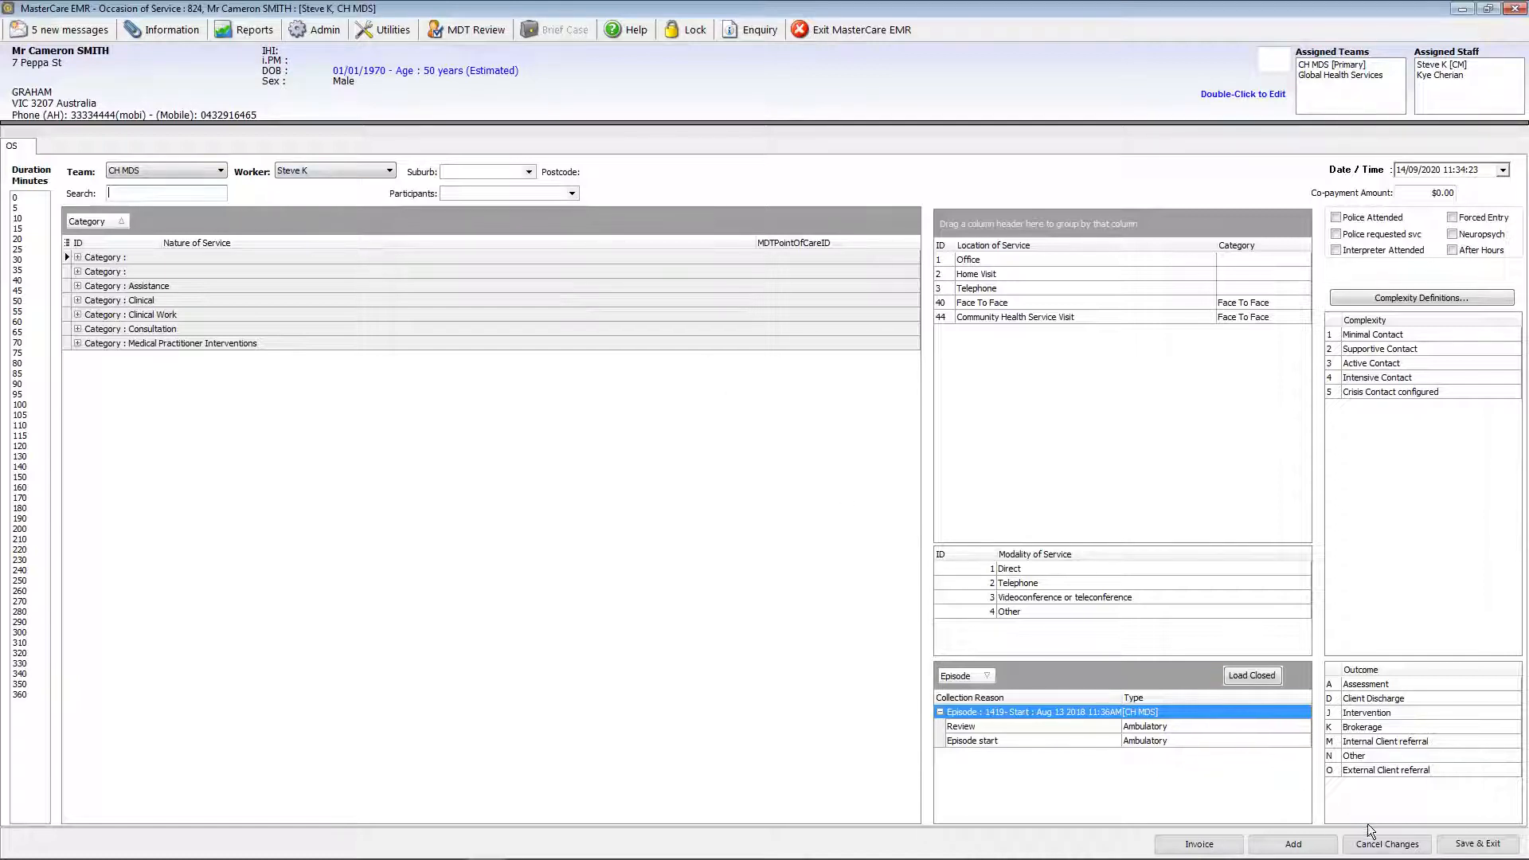
pyautogui.click(1399, 851)
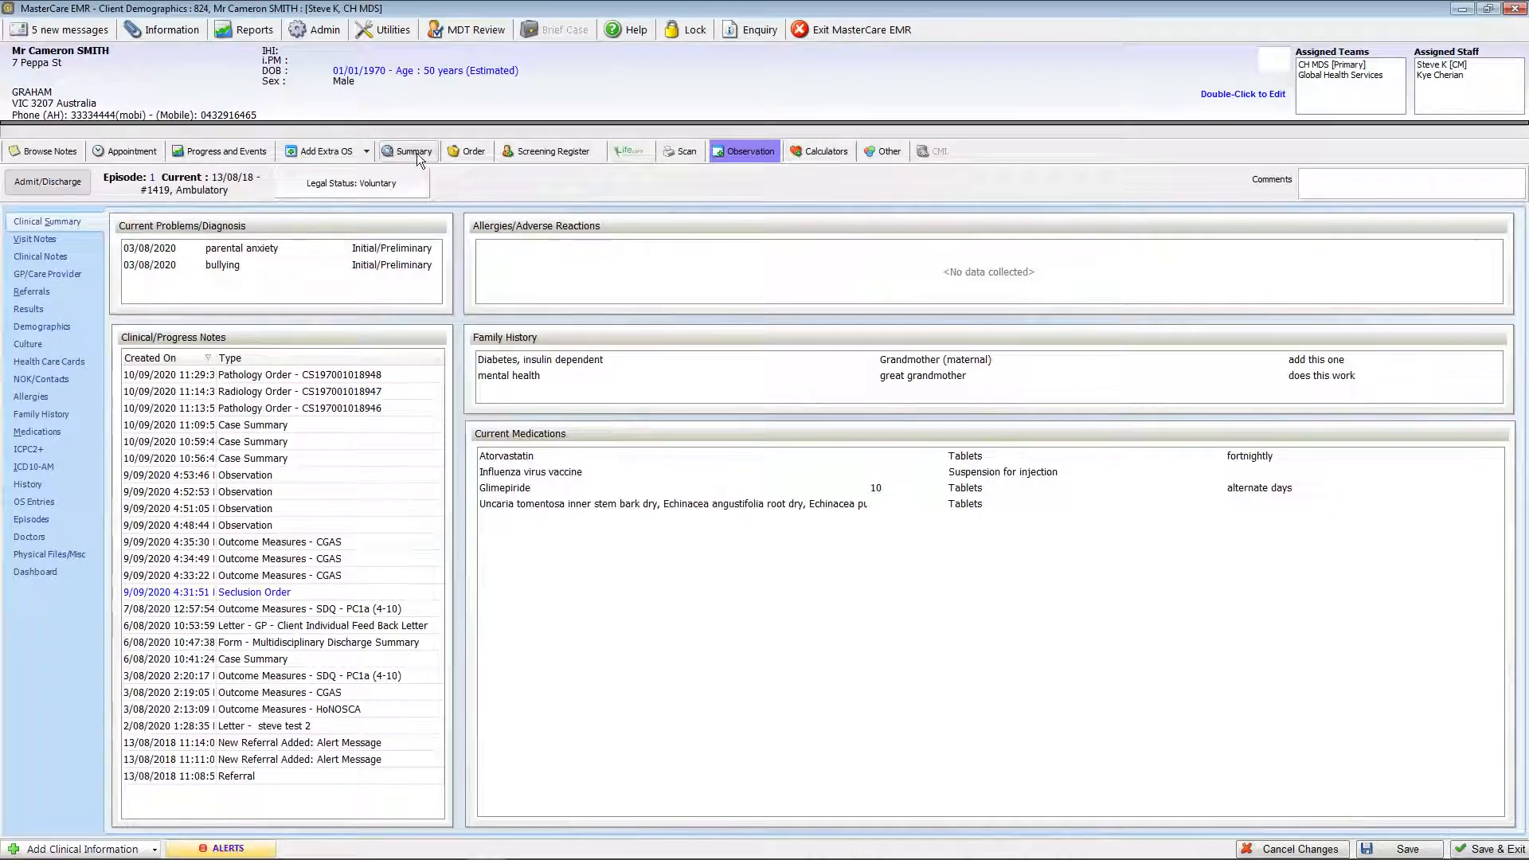
# Open the client's summary, read through the most recent file note and return to the client record.
pyautogui.click(416, 153)
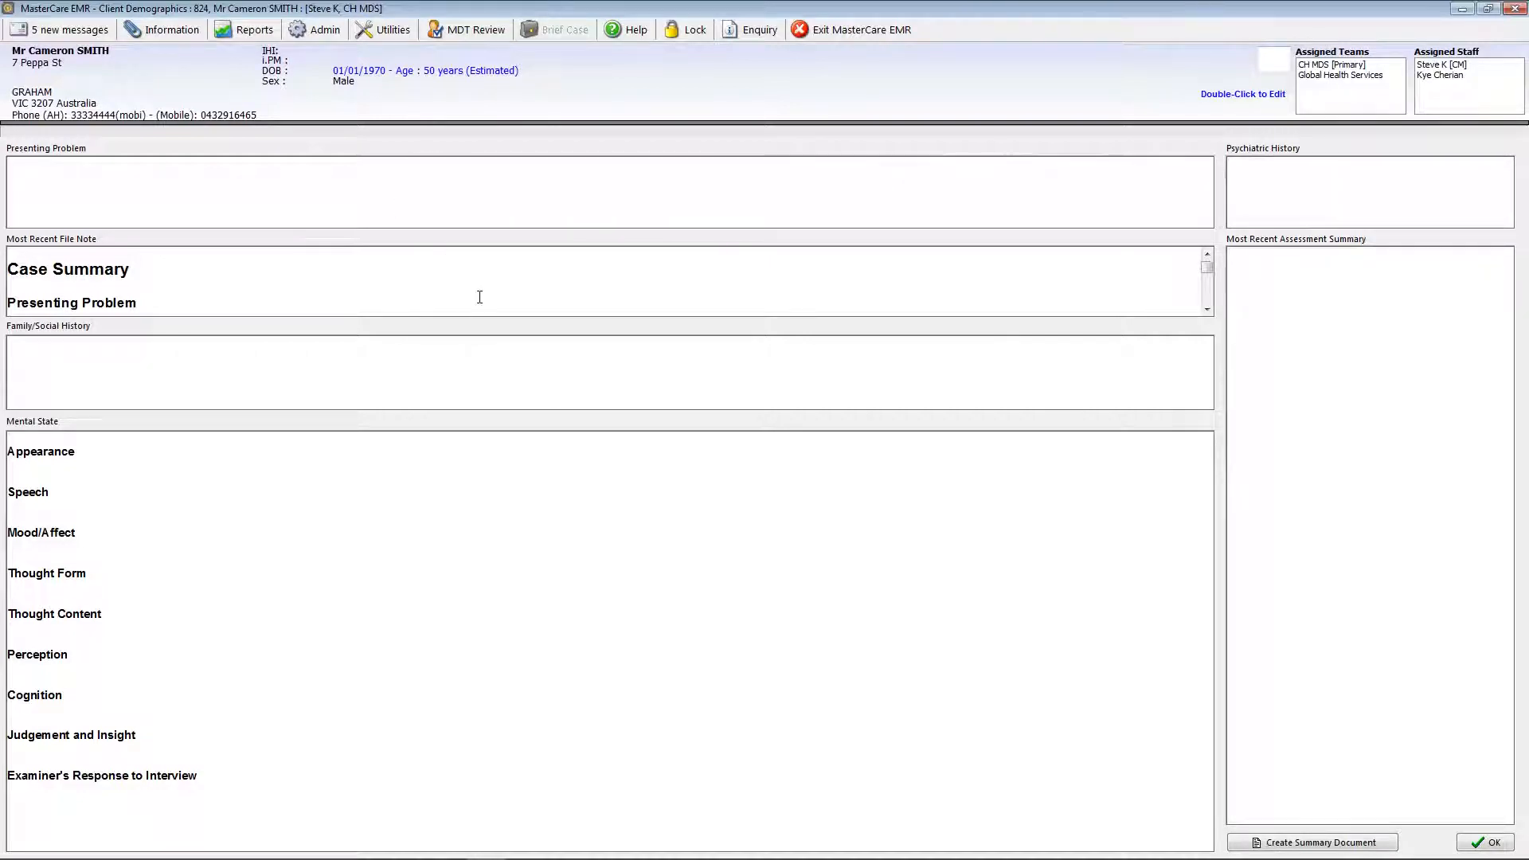
pyautogui.click(267, 273)
pyautogui.scroll(-3, 294, 295)
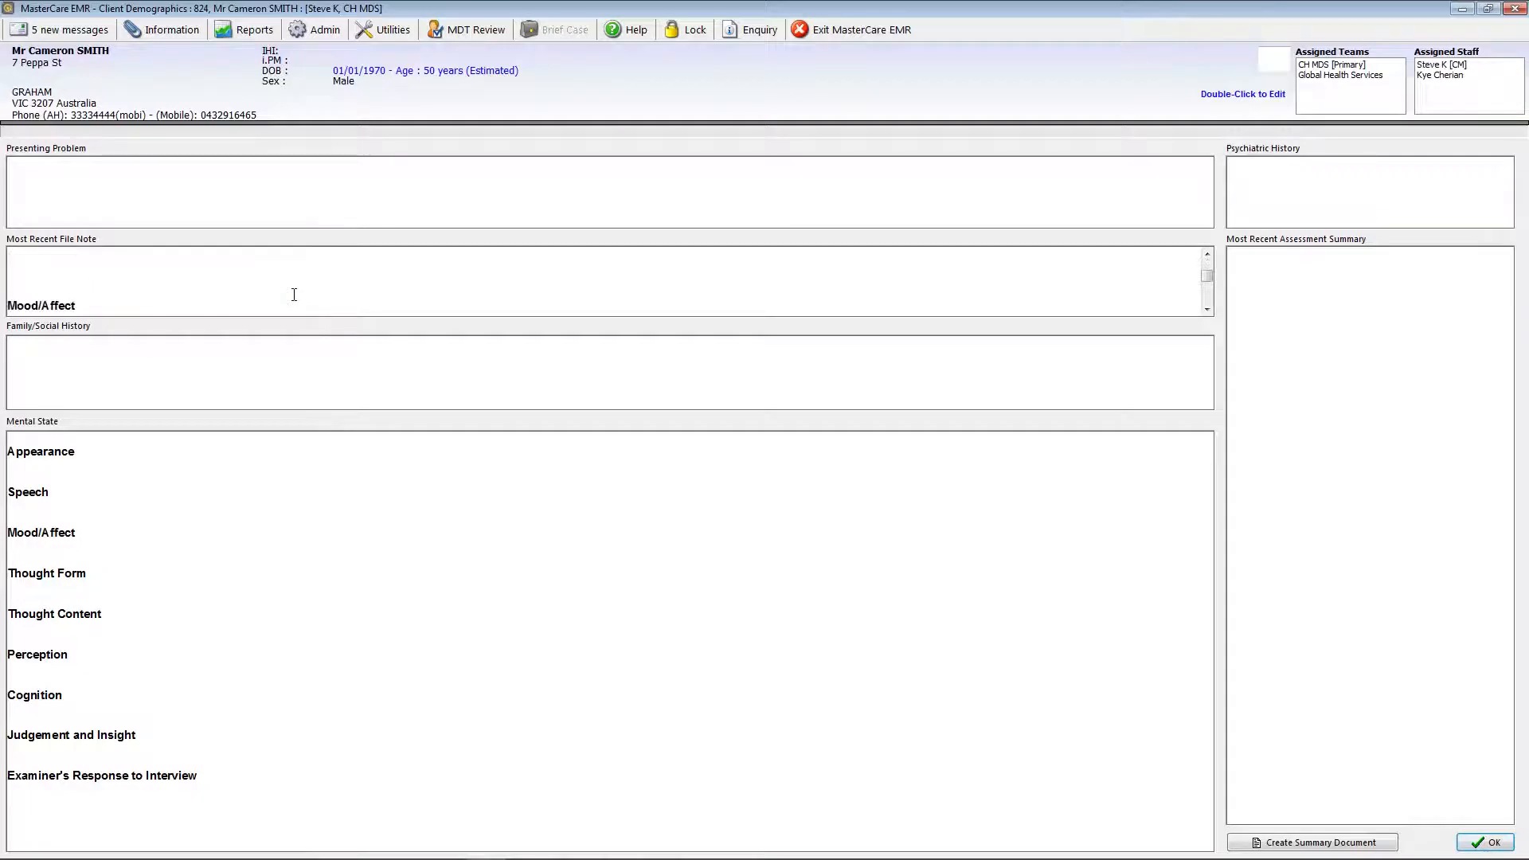
pyautogui.scroll(-2, 294, 295)
pyautogui.scroll(-4, 309, 298)
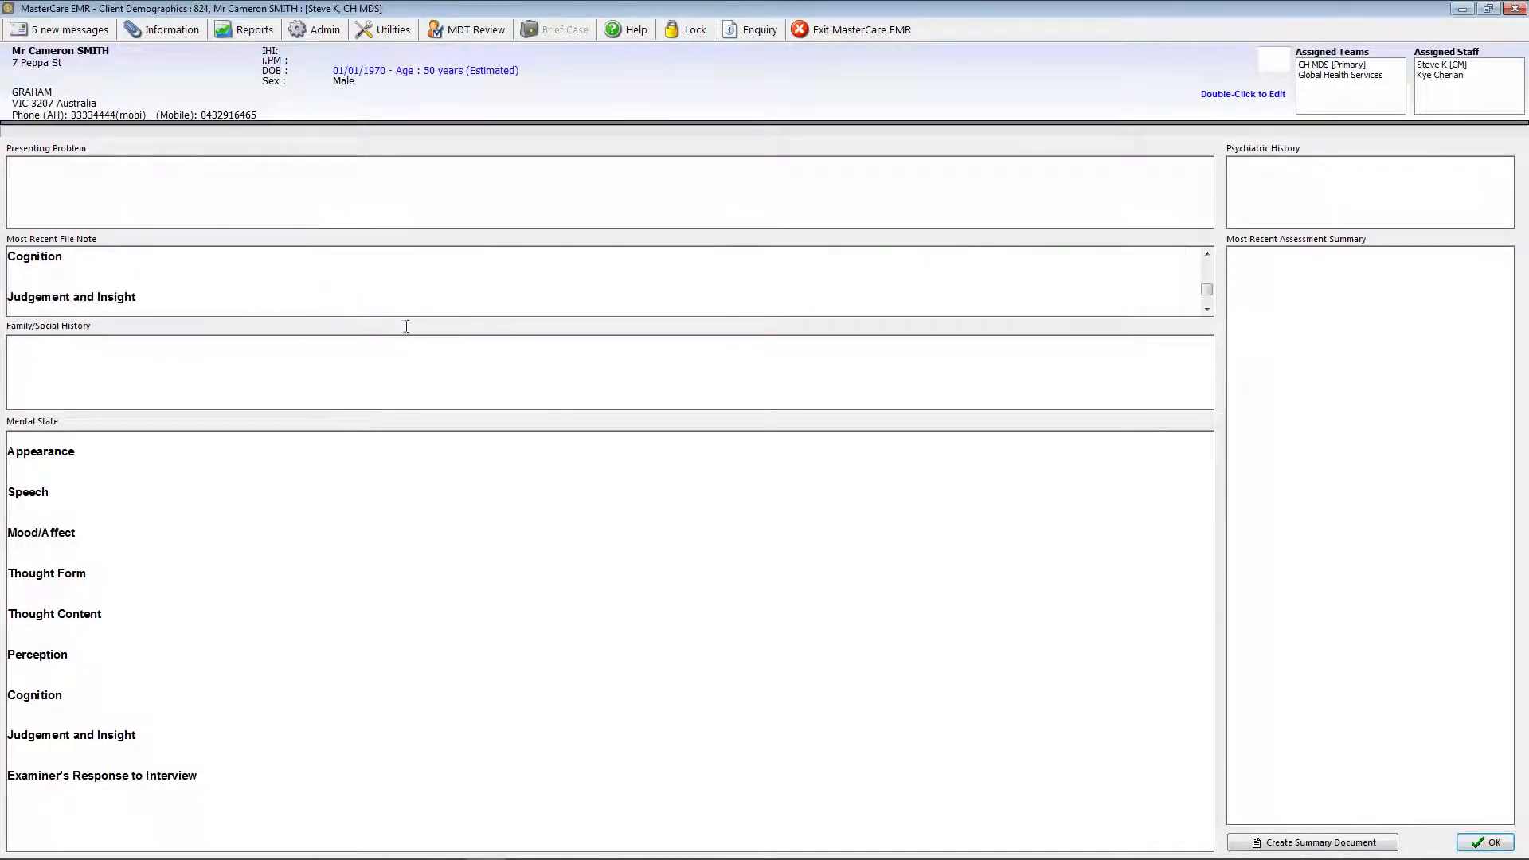
pyautogui.click(1491, 847)
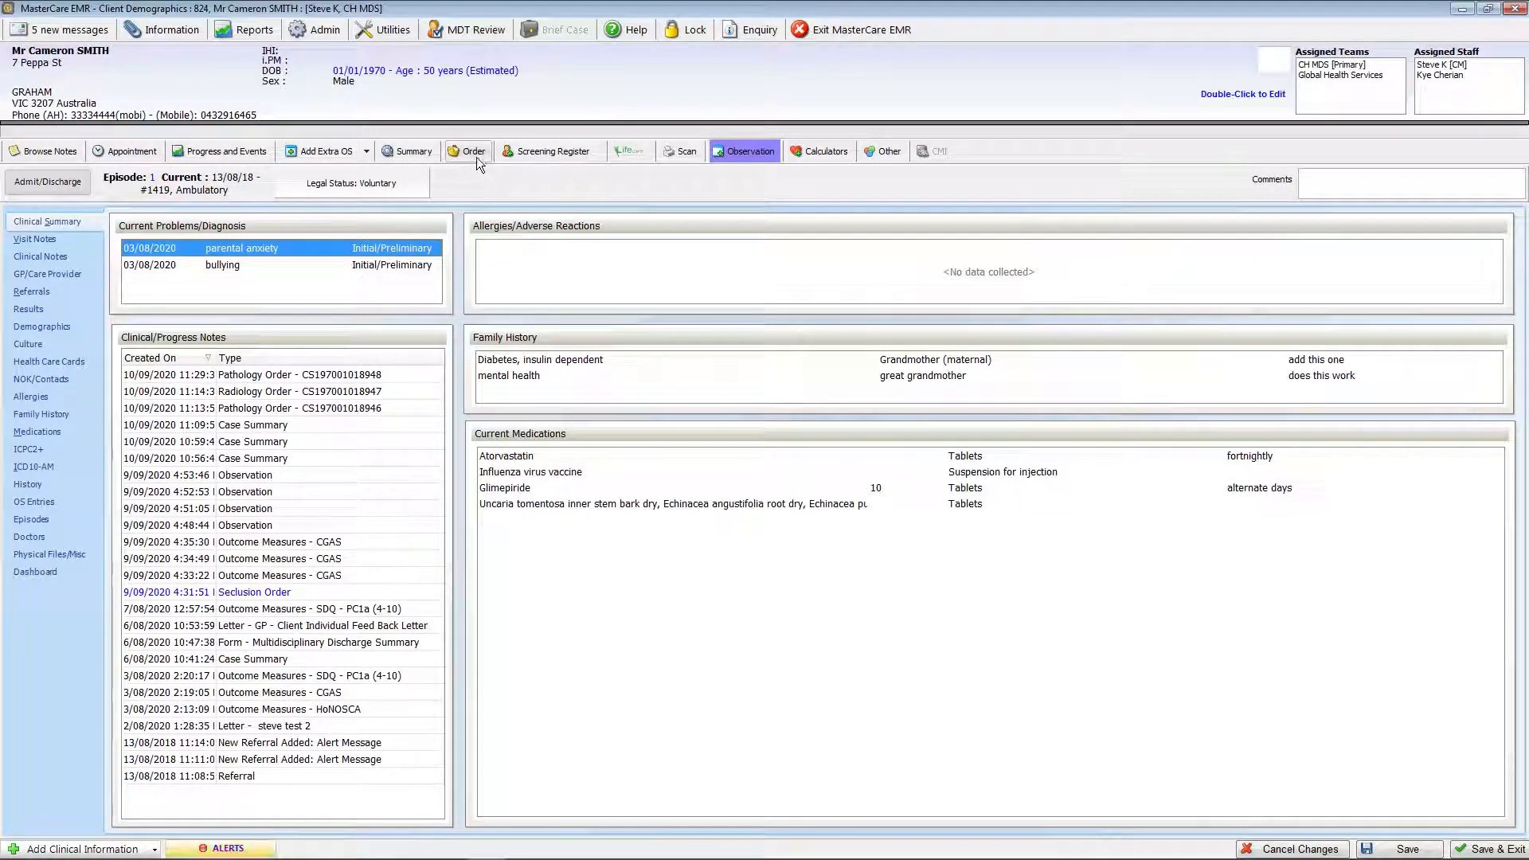
# Check the available order types, and open a Screening Register assessment dated 14/09/2020 with Review as the reason for collection.
pyautogui.click(475, 152)
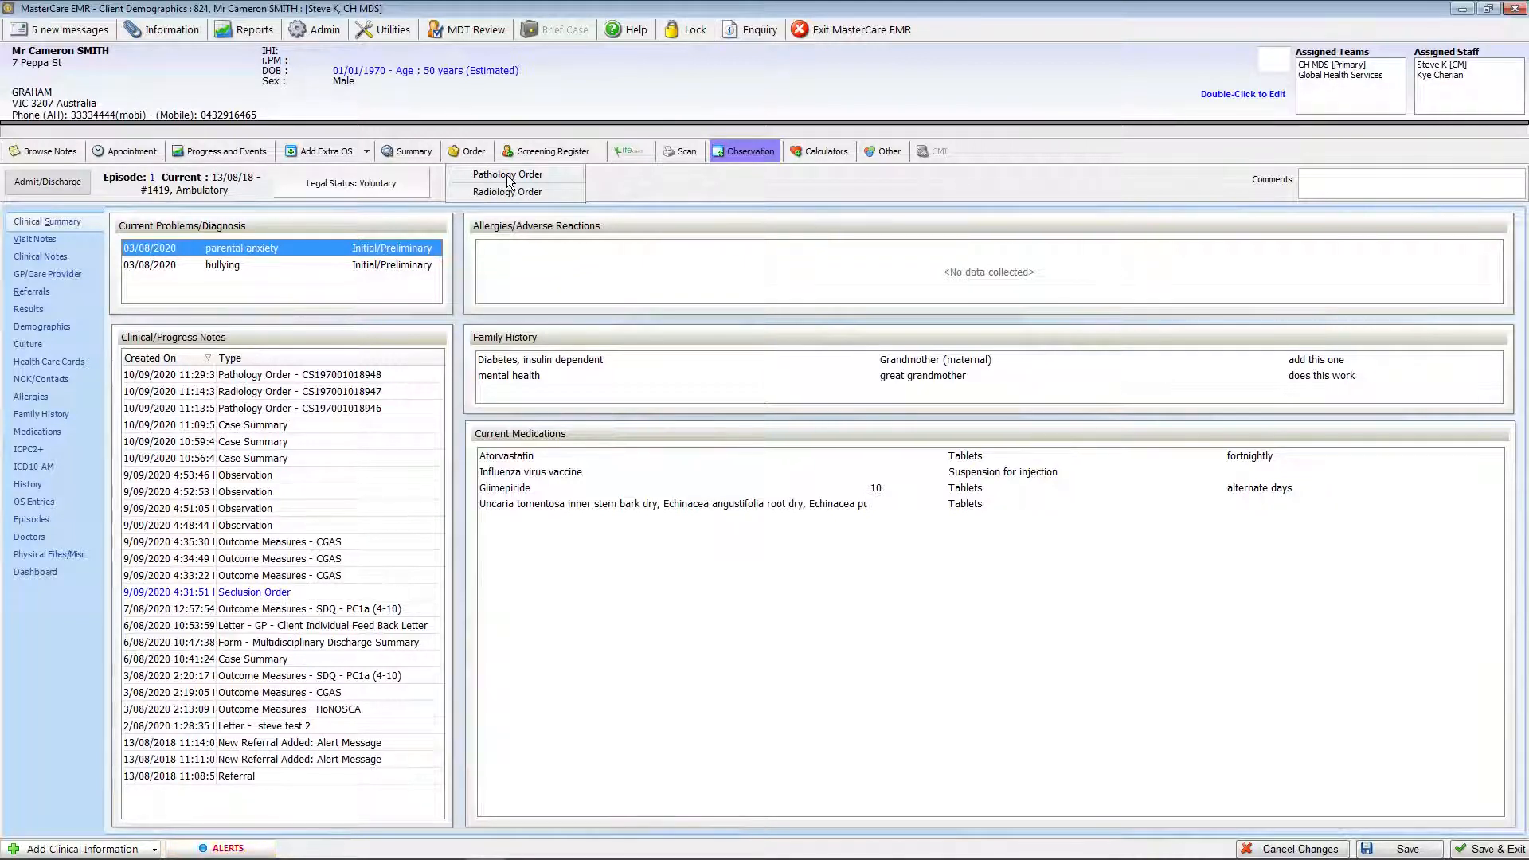
pyautogui.click(547, 151)
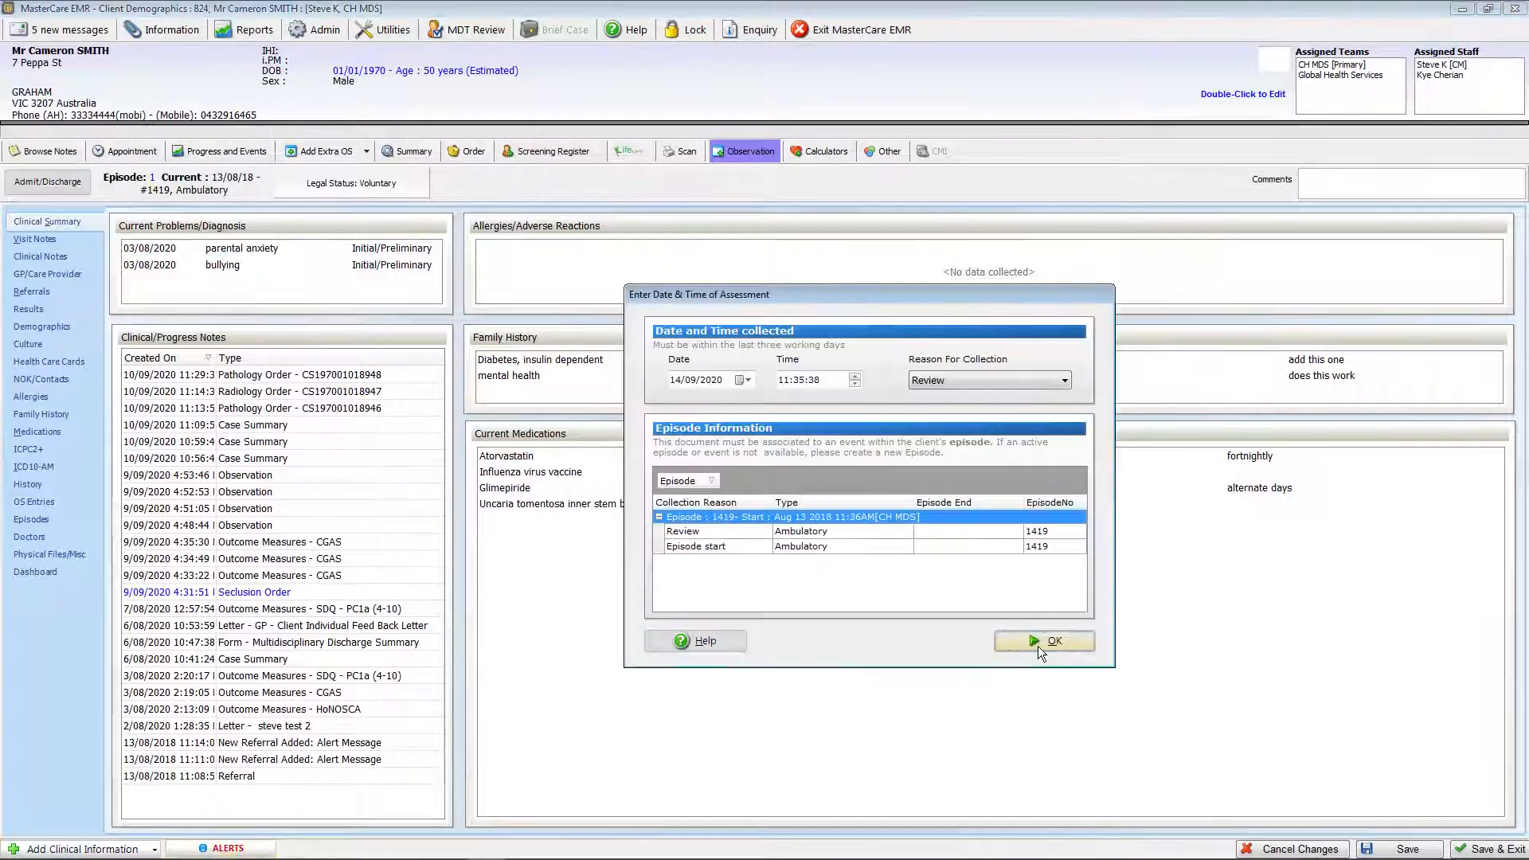
pyautogui.click(1038, 641)
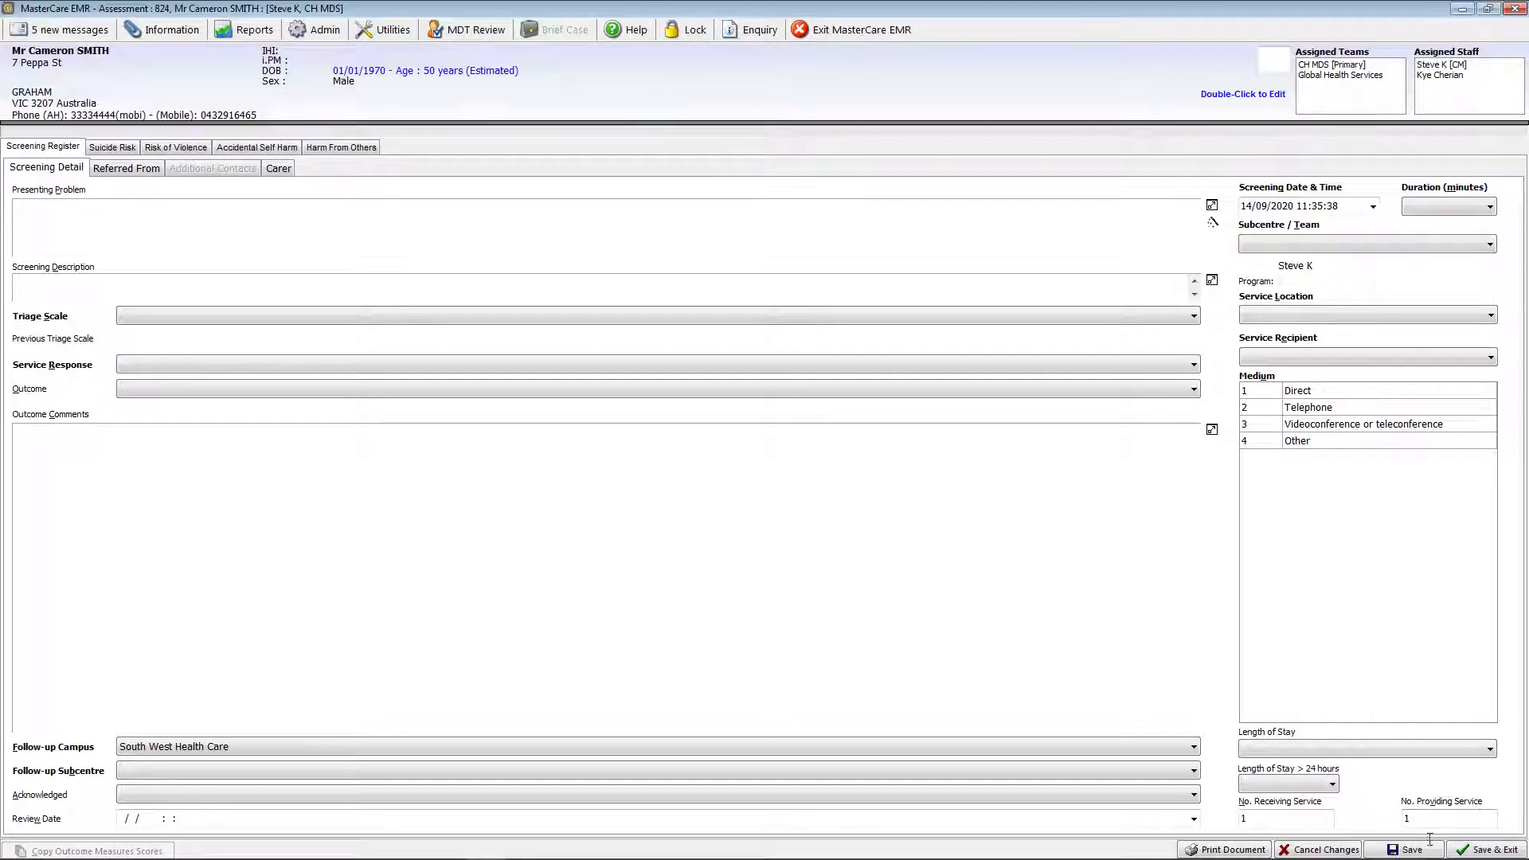
# Cancel the Screening Register assessment, view the available measures in a new Observation assessment and cancel it without recording anything.
pyautogui.click(1344, 853)
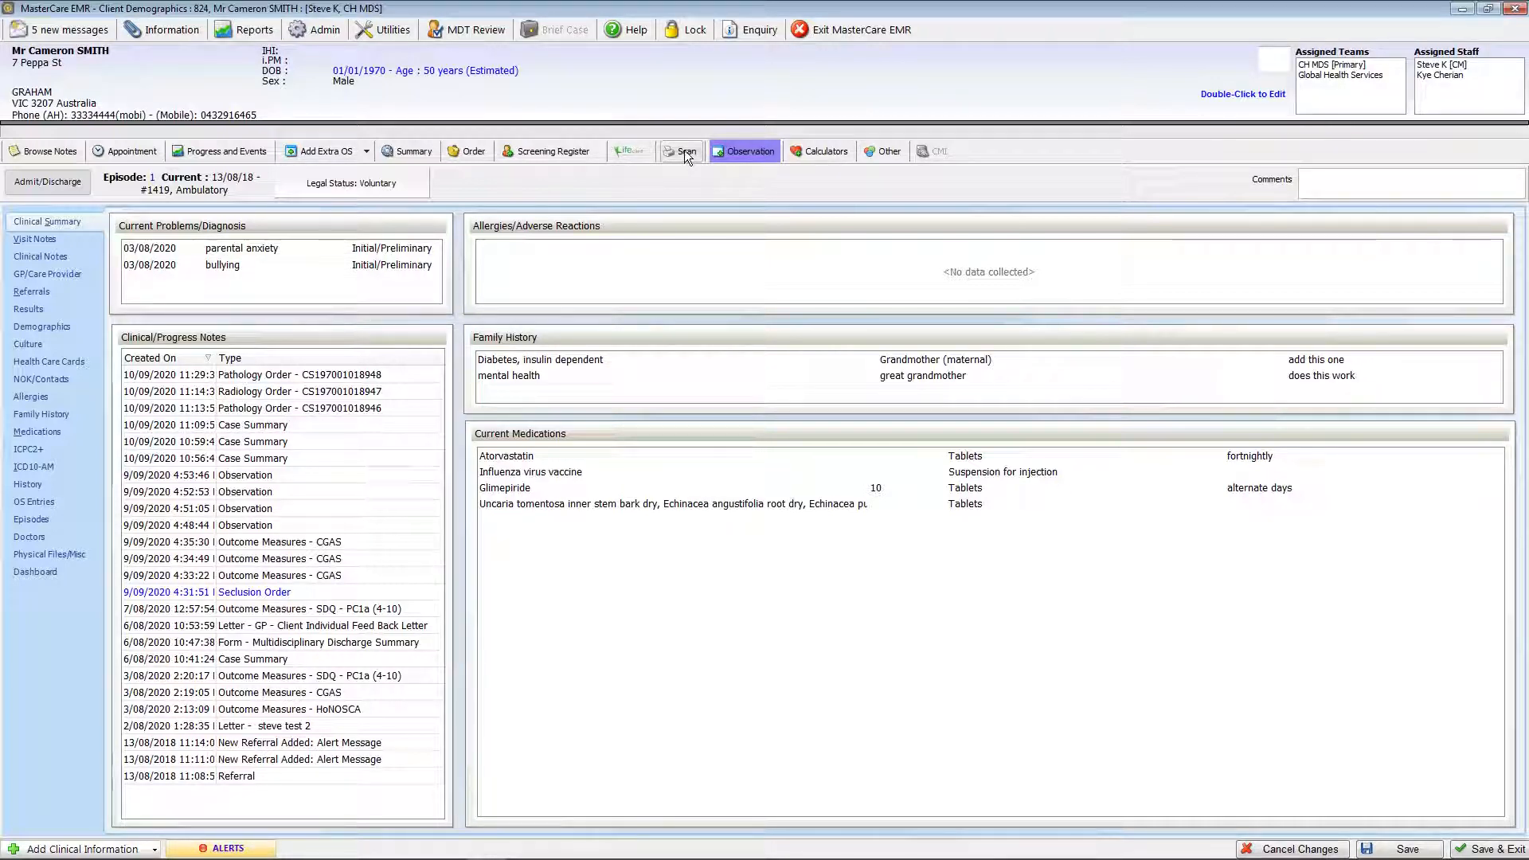
pyautogui.moveTo(746, 160)
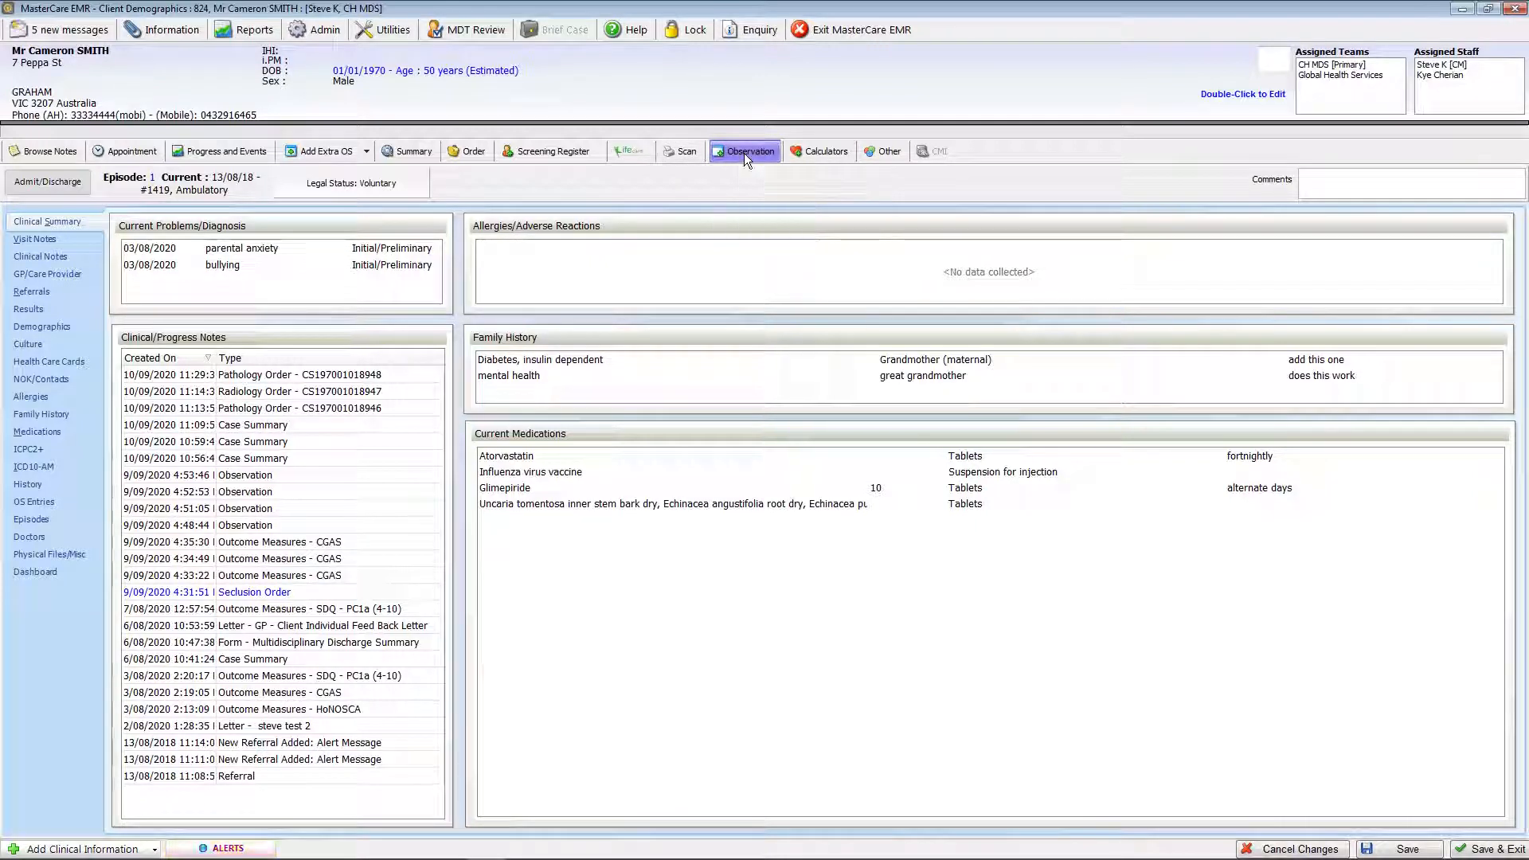
pyautogui.click(743, 153)
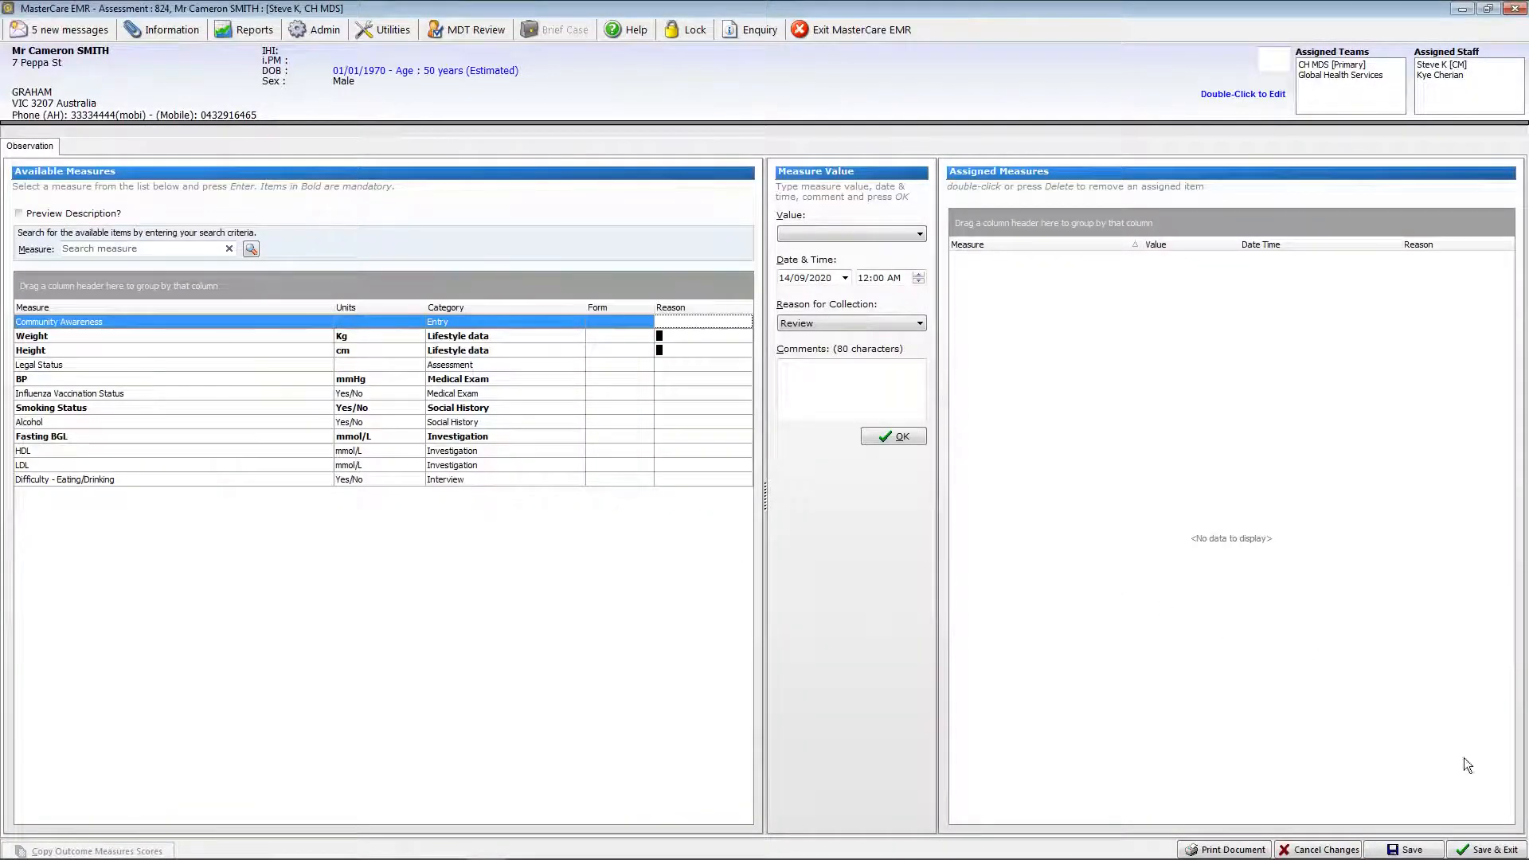
pyautogui.click(1318, 849)
# View the Cardio Vascular Risk calculator for the client and close it without entering any values.
pyautogui.click(823, 154)
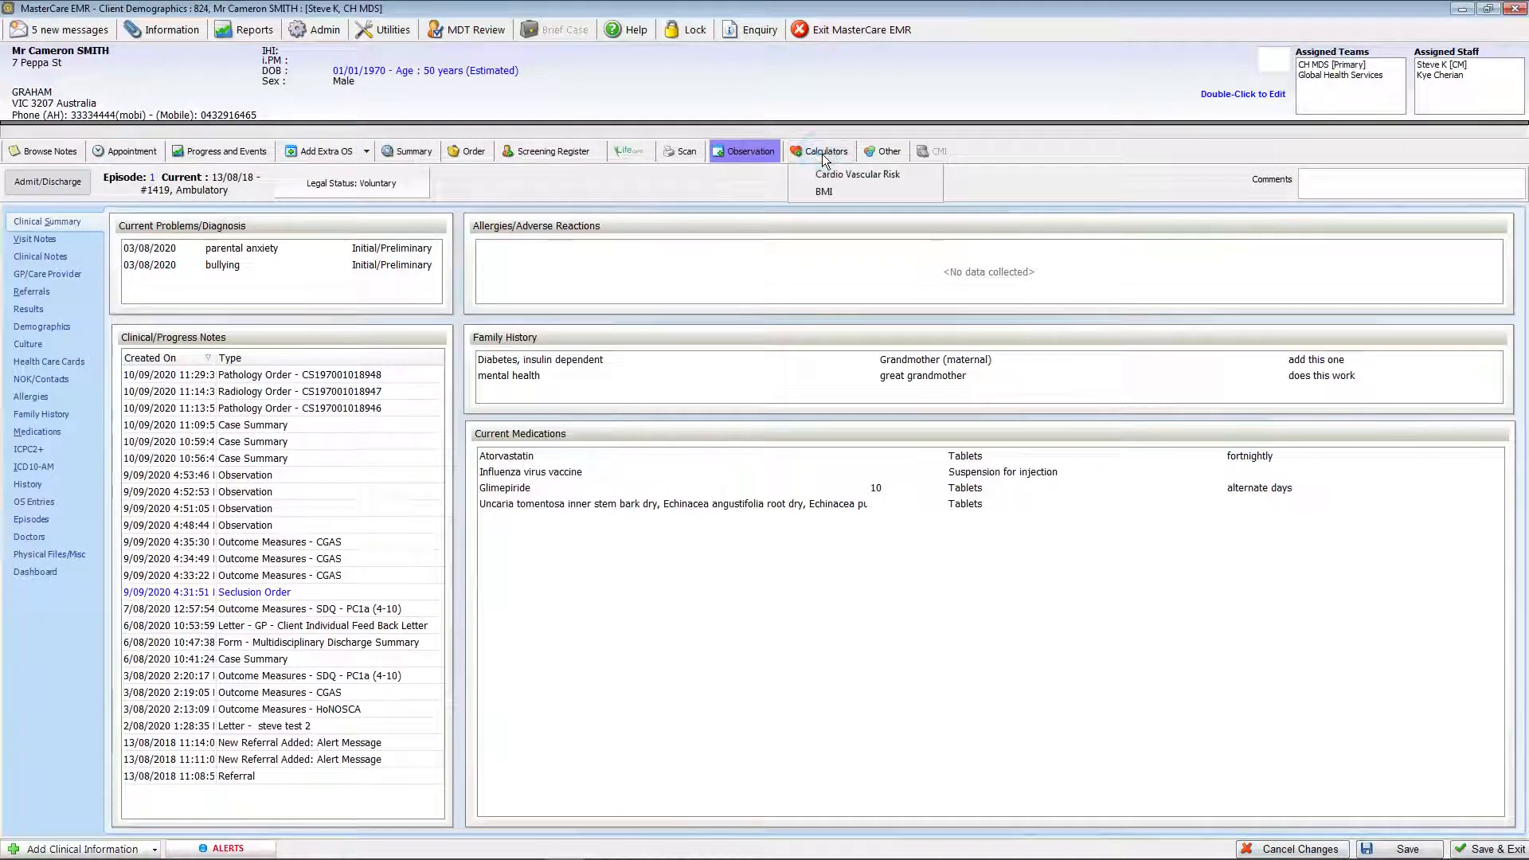
pyautogui.click(839, 180)
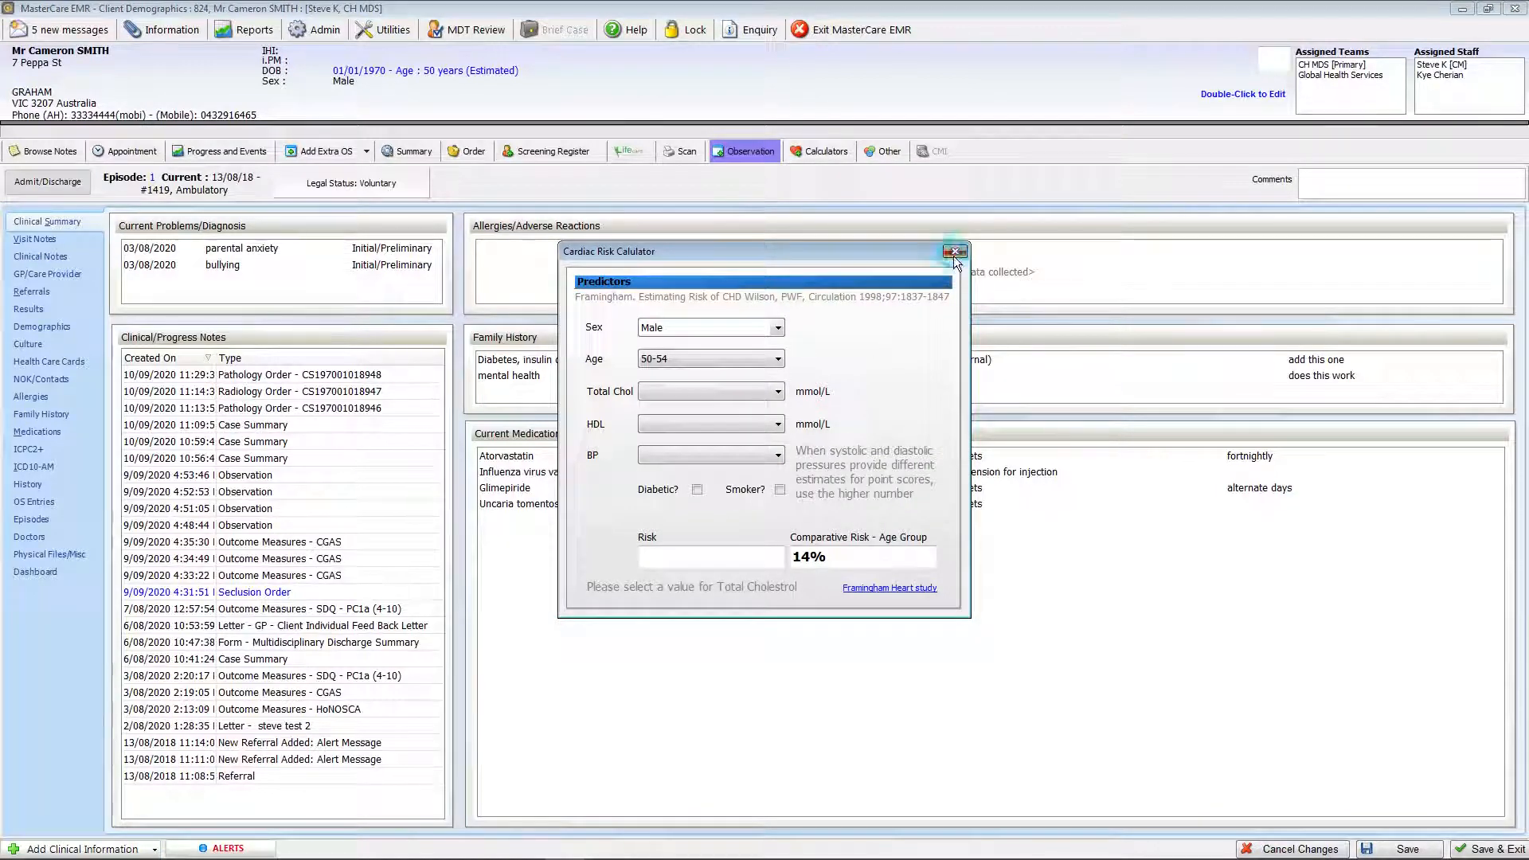
pyautogui.click(953, 256)
# Open the BMI calculator, try a weight of 142 kg to see its effect on the BMI, and close the calculator.
pyautogui.click(823, 153)
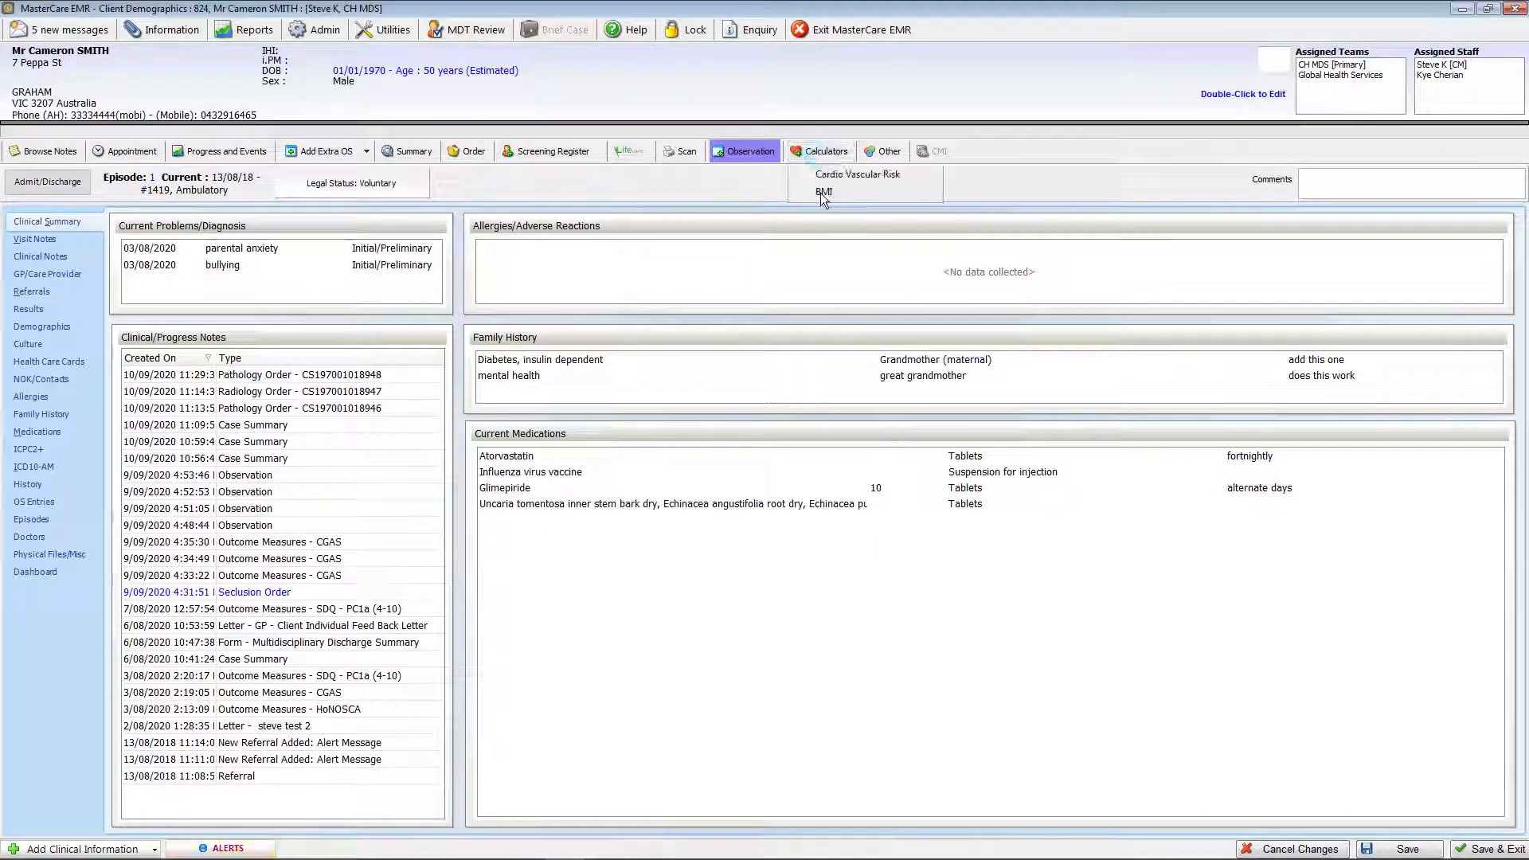
pyautogui.click(823, 193)
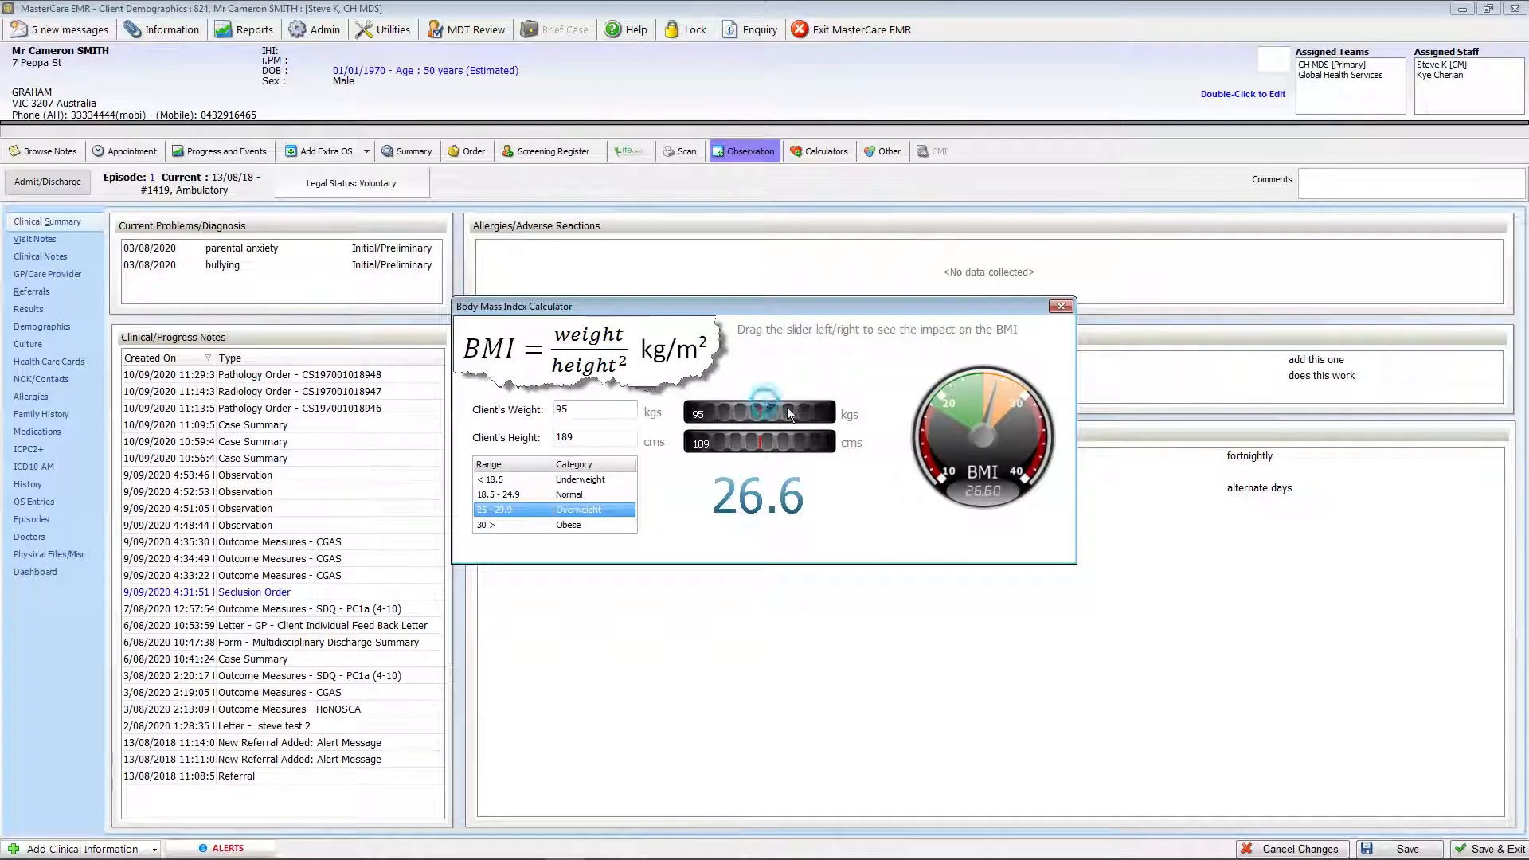
pyautogui.moveTo(790, 413); pyautogui.dragTo(830, 366)
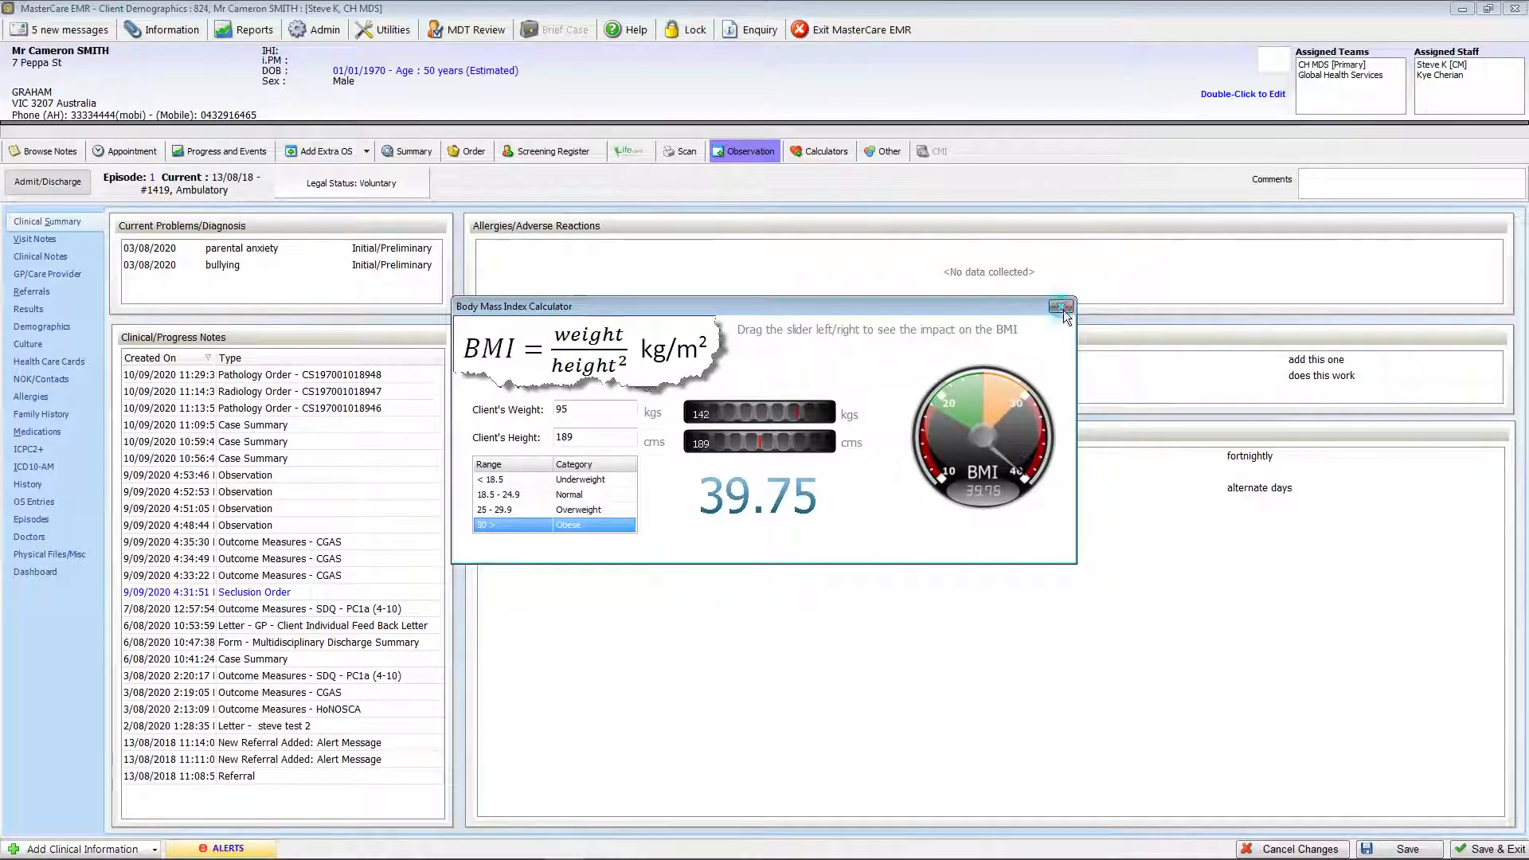
pyautogui.click(1062, 308)
# Check the other client options, and view the Visit Notes, Family History, Medications and OS Entries sections of the record.
pyautogui.click(889, 151)
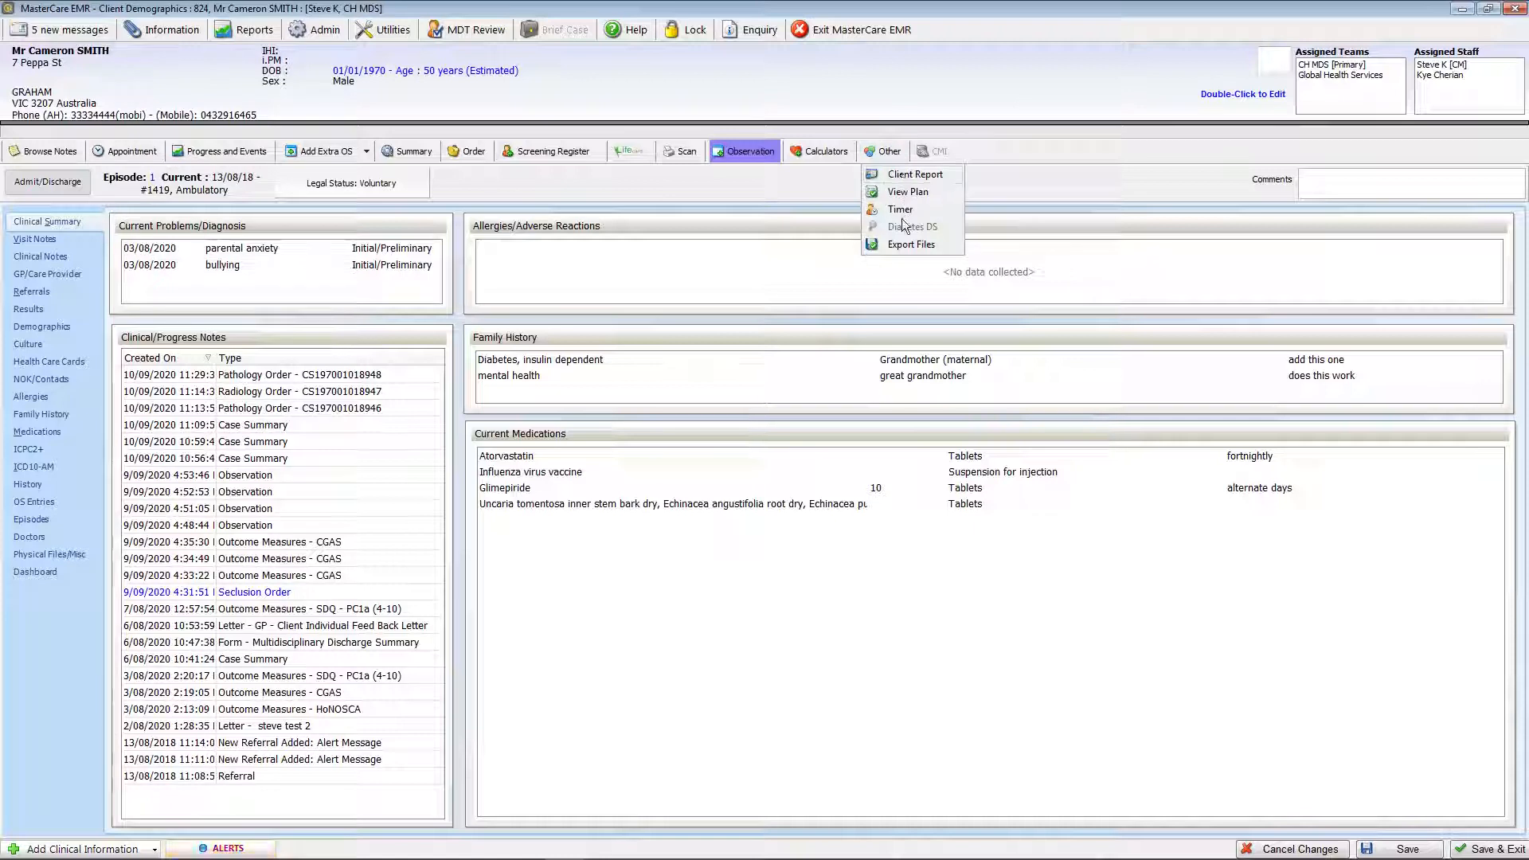
pyautogui.click(1005, 195)
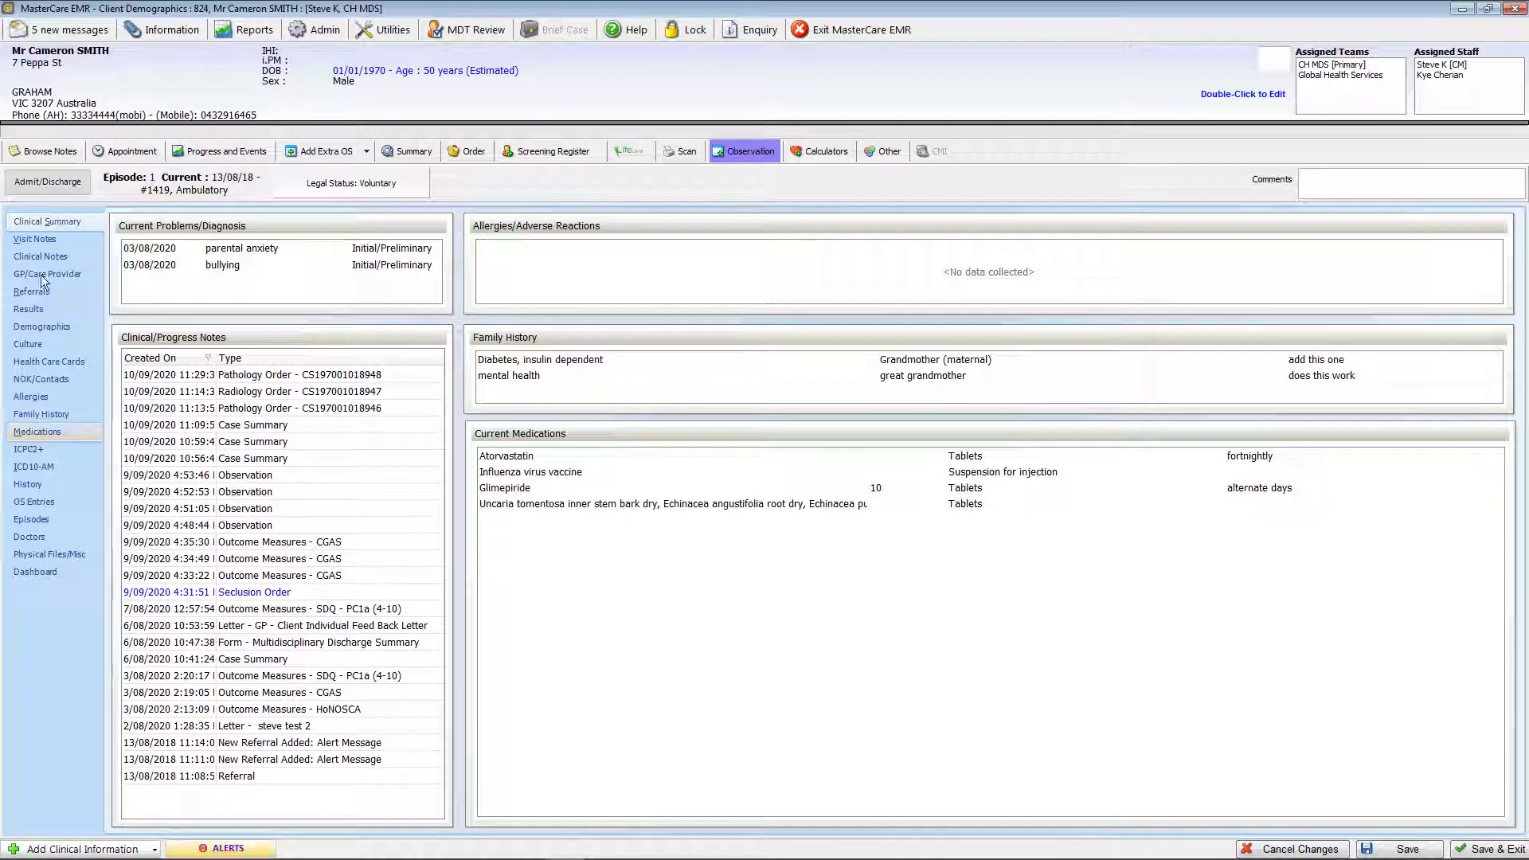
pyautogui.click(51, 244)
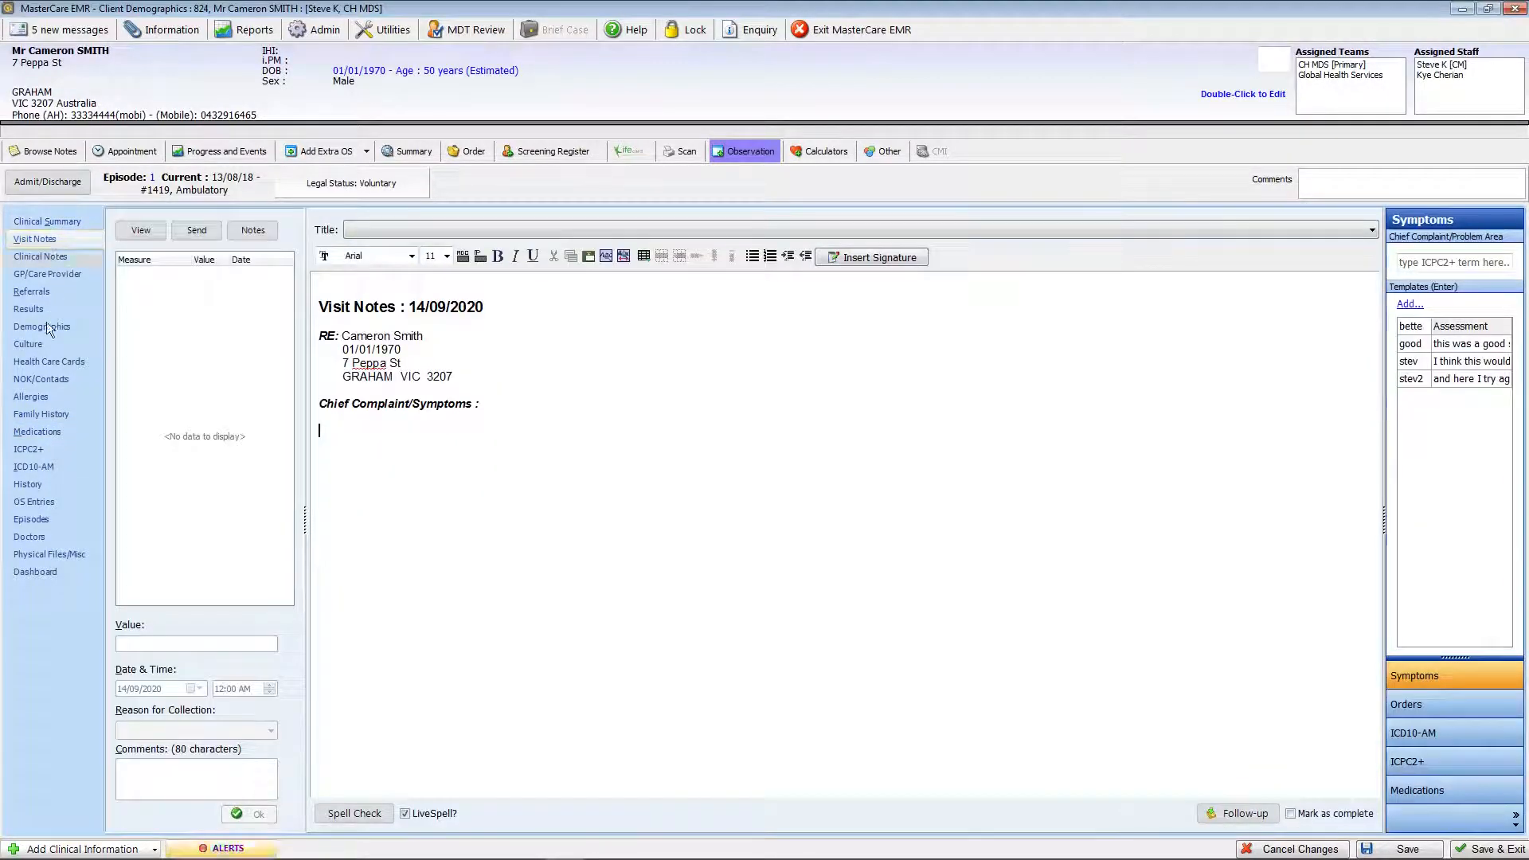
pyautogui.click(32, 415)
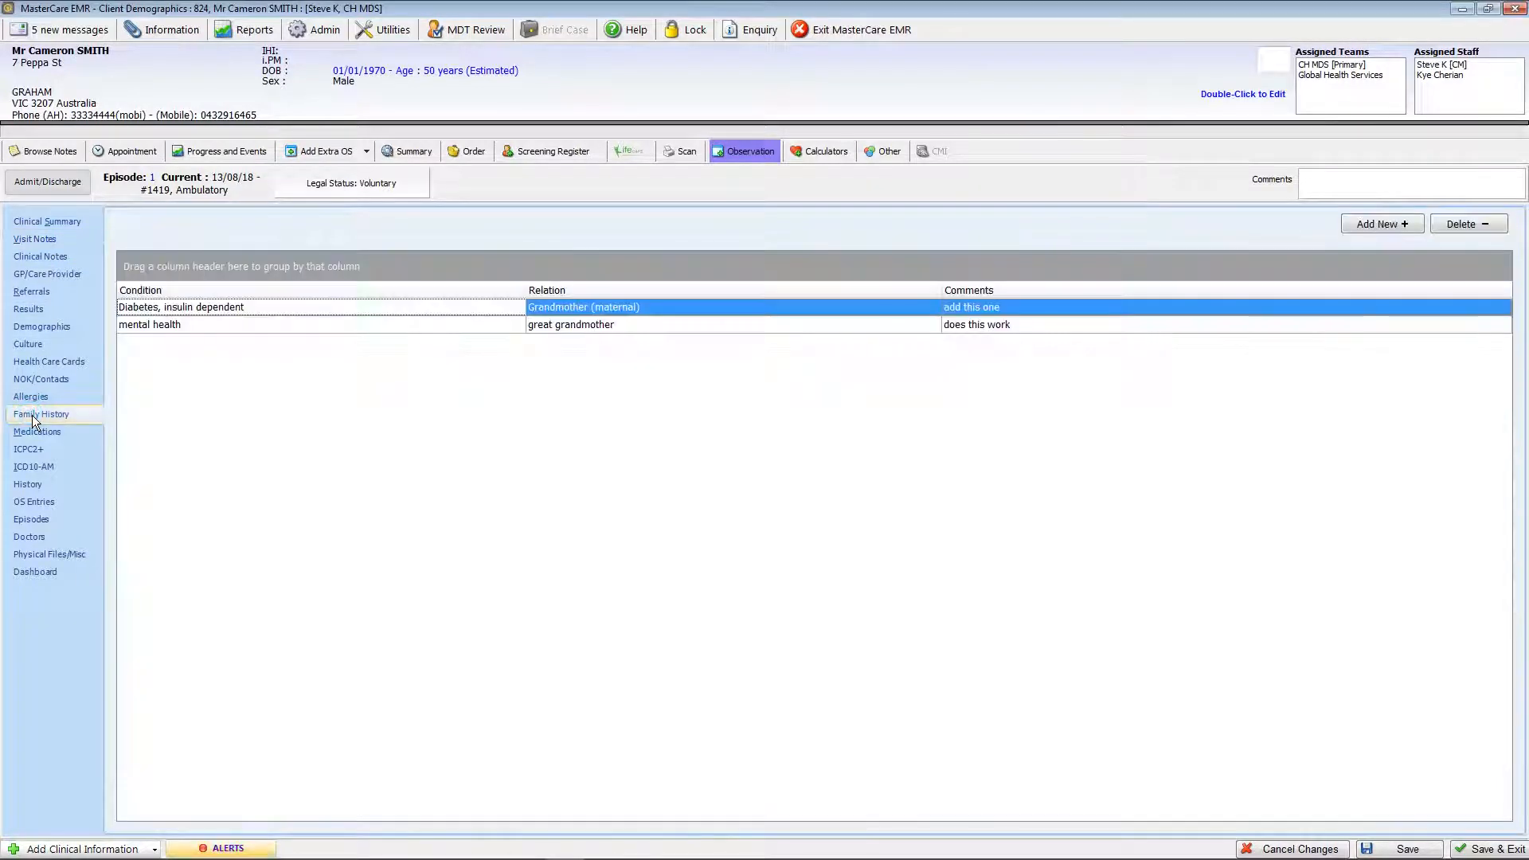
pyautogui.click(32, 431)
pyautogui.click(33, 502)
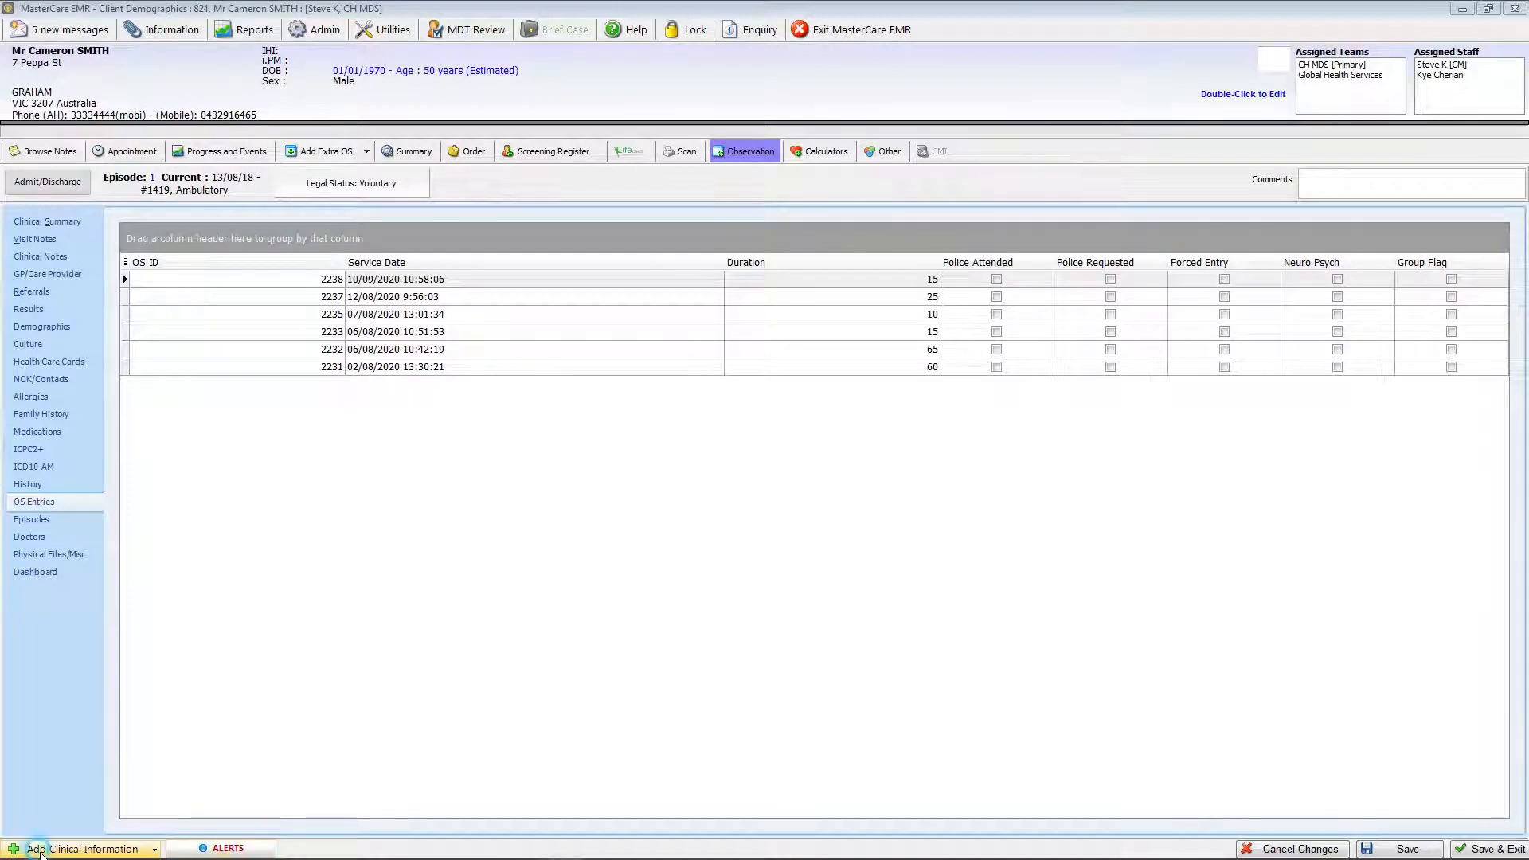
# Check which types of clinical information can be added, and view the client's alerts without changing them.
pyautogui.click(40, 850)
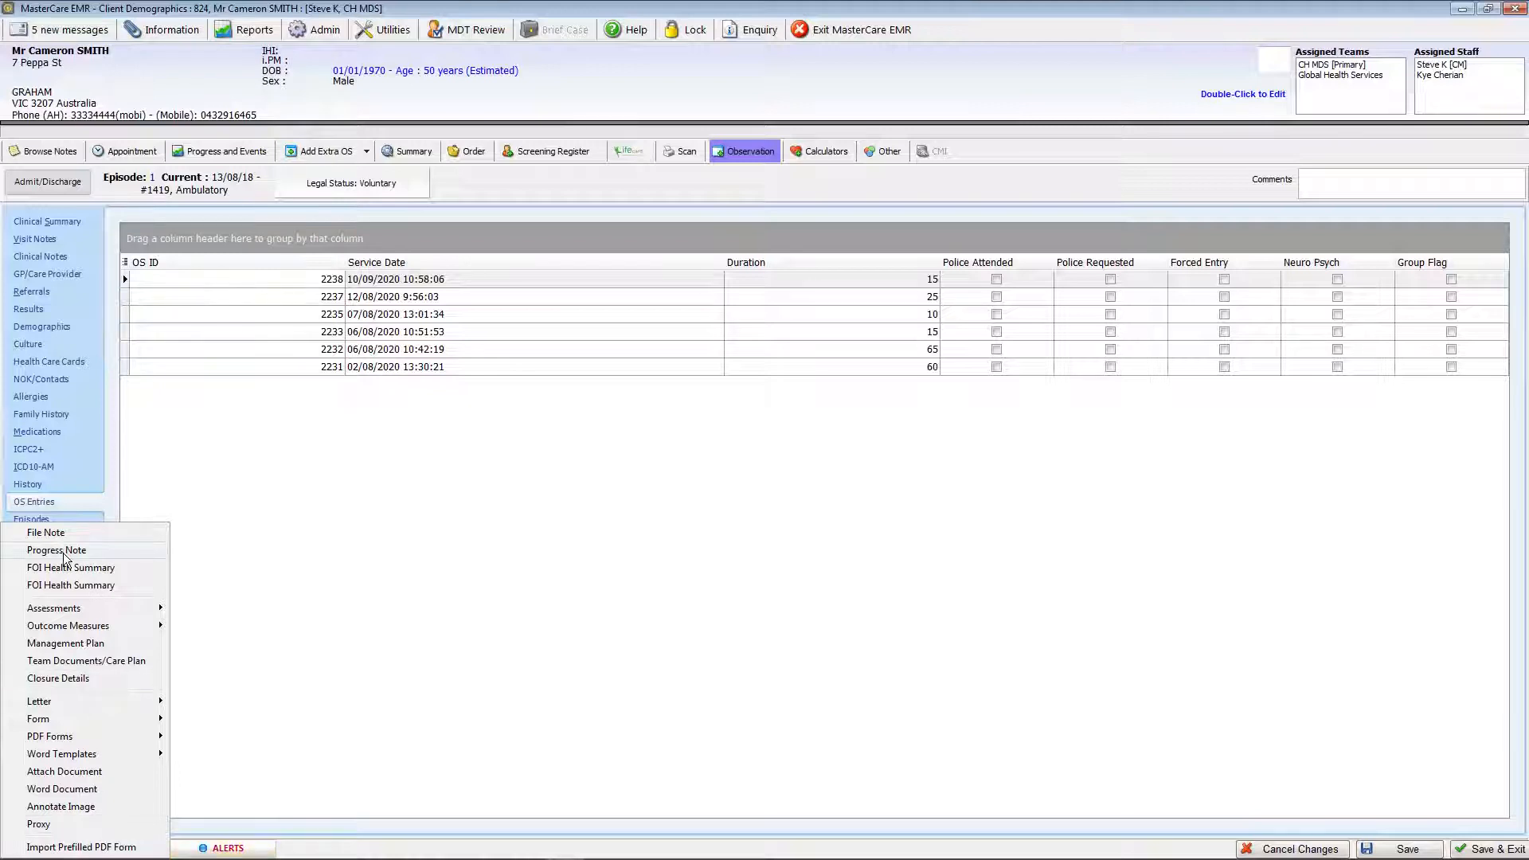
pyautogui.moveTo(70, 617)
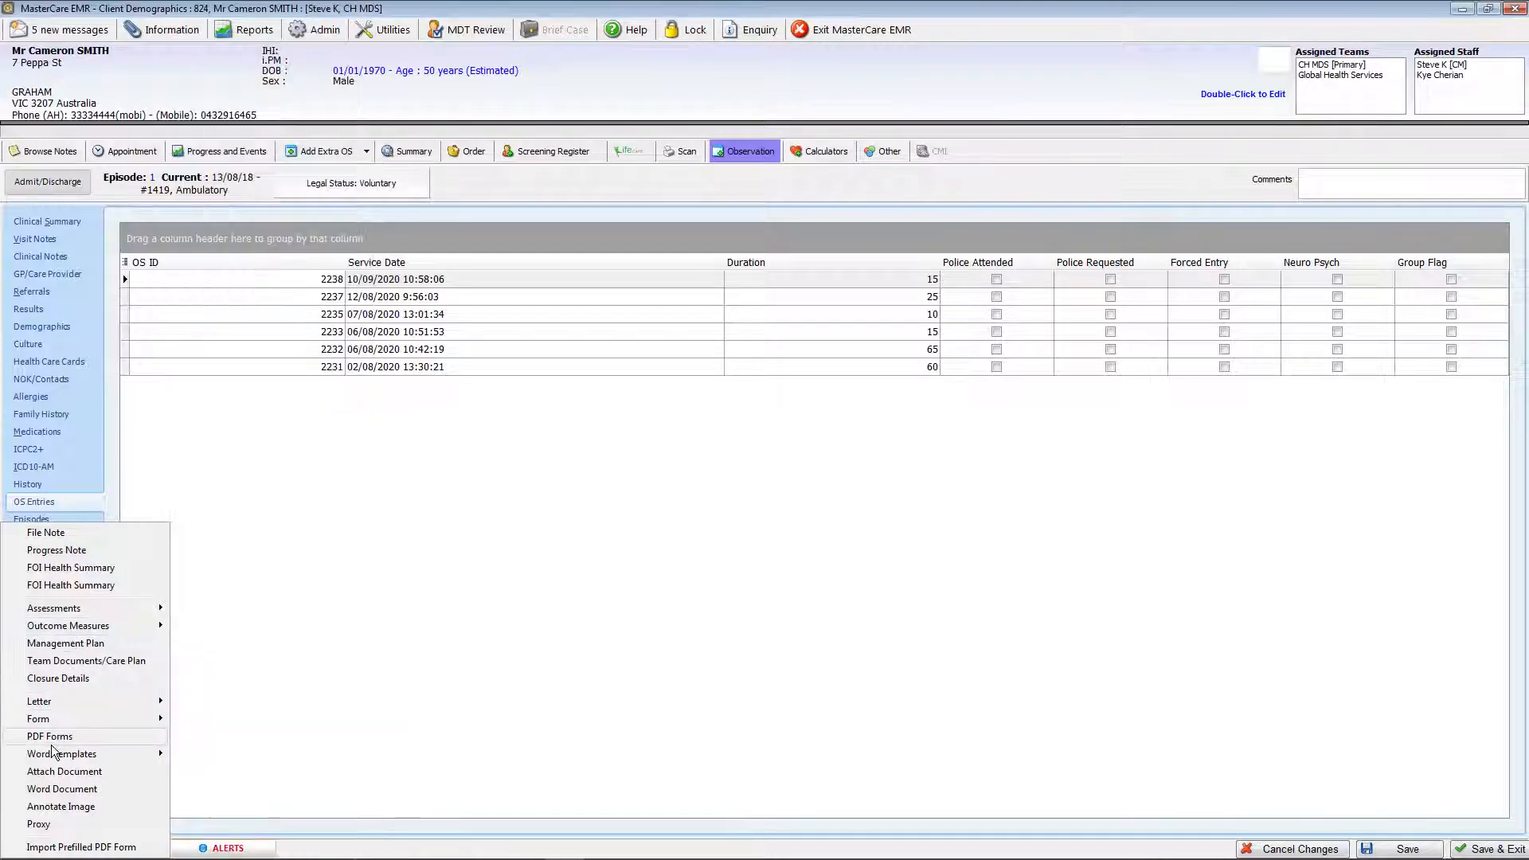
pyautogui.moveTo(49, 737)
pyautogui.click(227, 848)
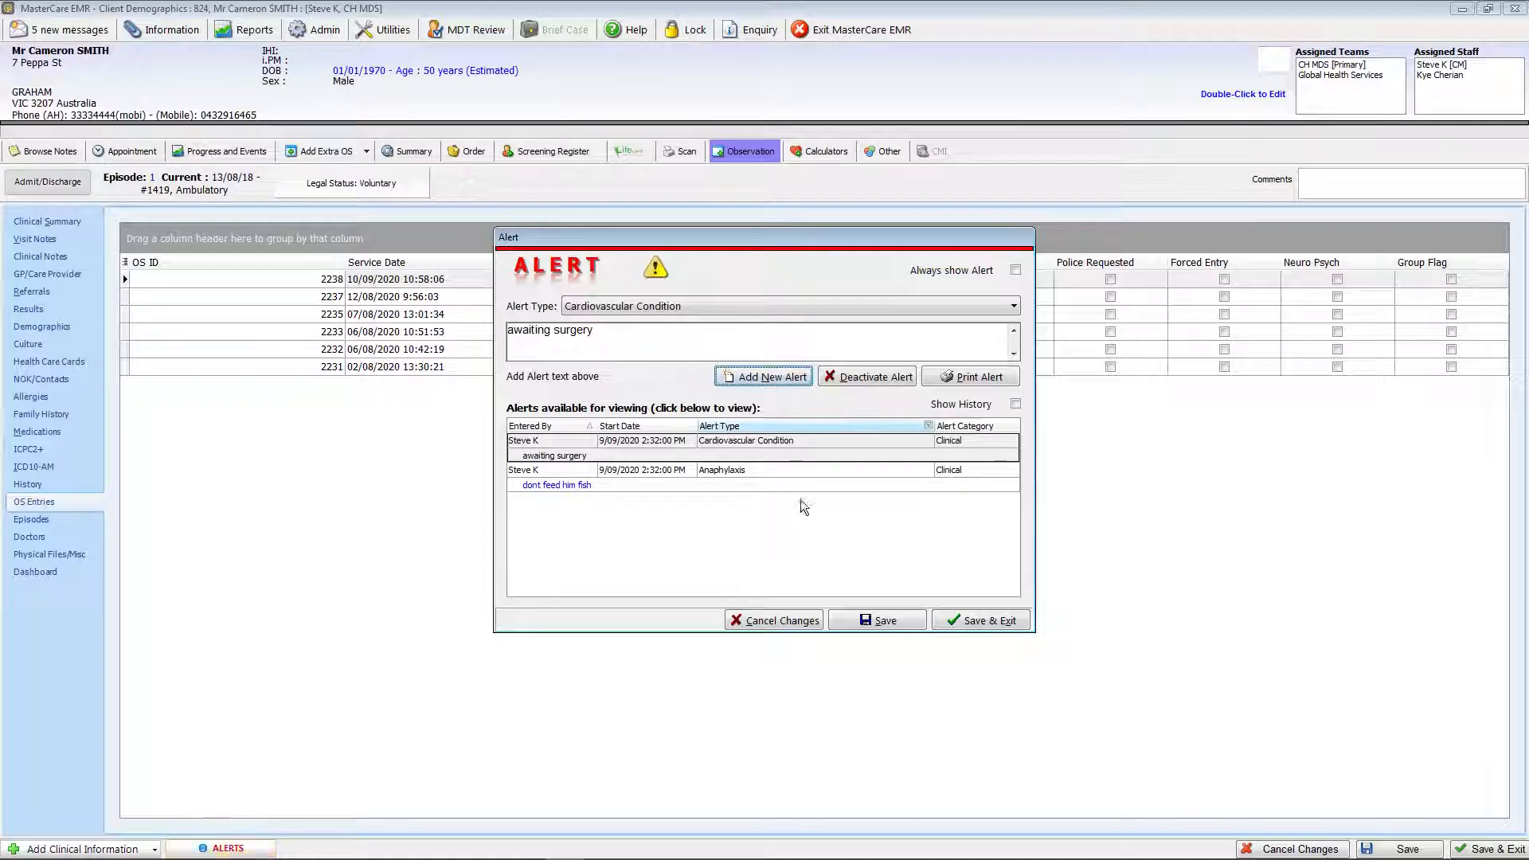
pyautogui.click(763, 624)
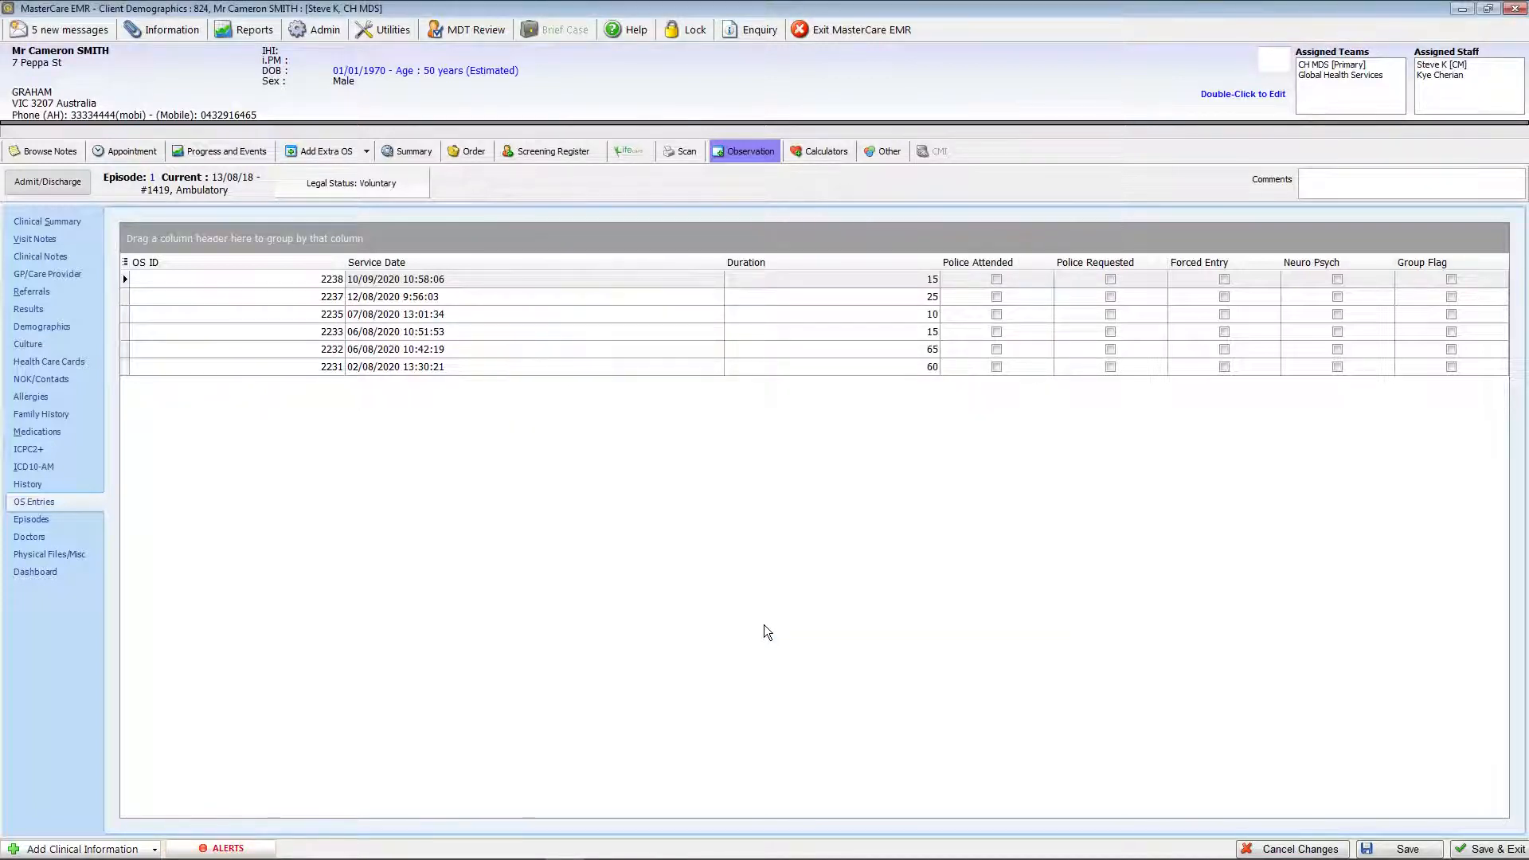